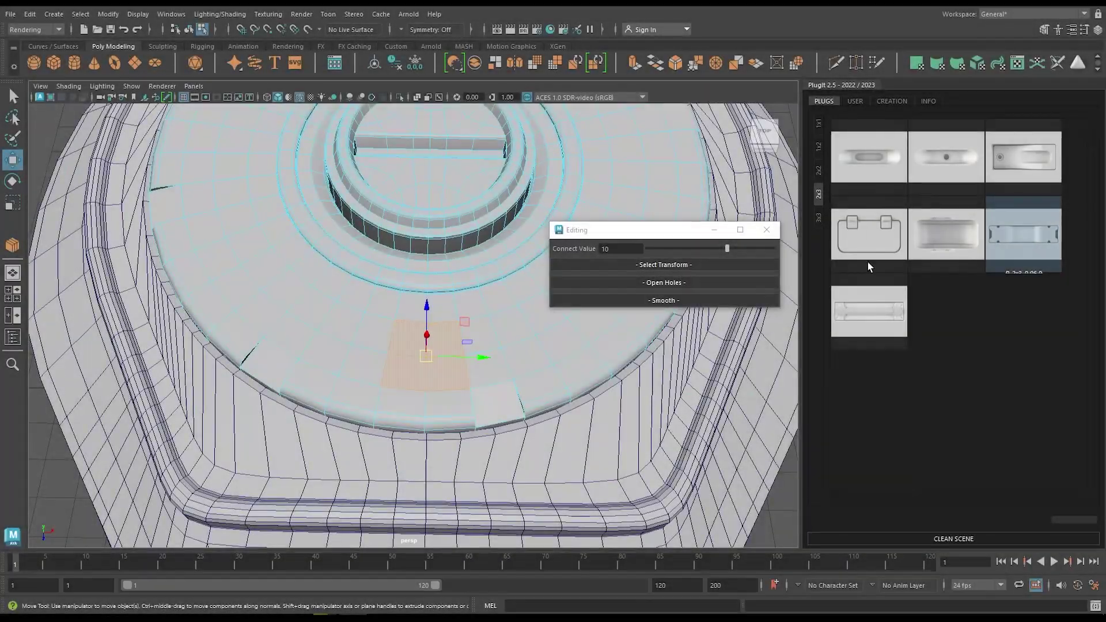
Step: Place the ring plug from the 2x2 plug library on the selected top face
left_click(819, 171)
scroll(964, 297, "down", 5)
left_click(864, 196)
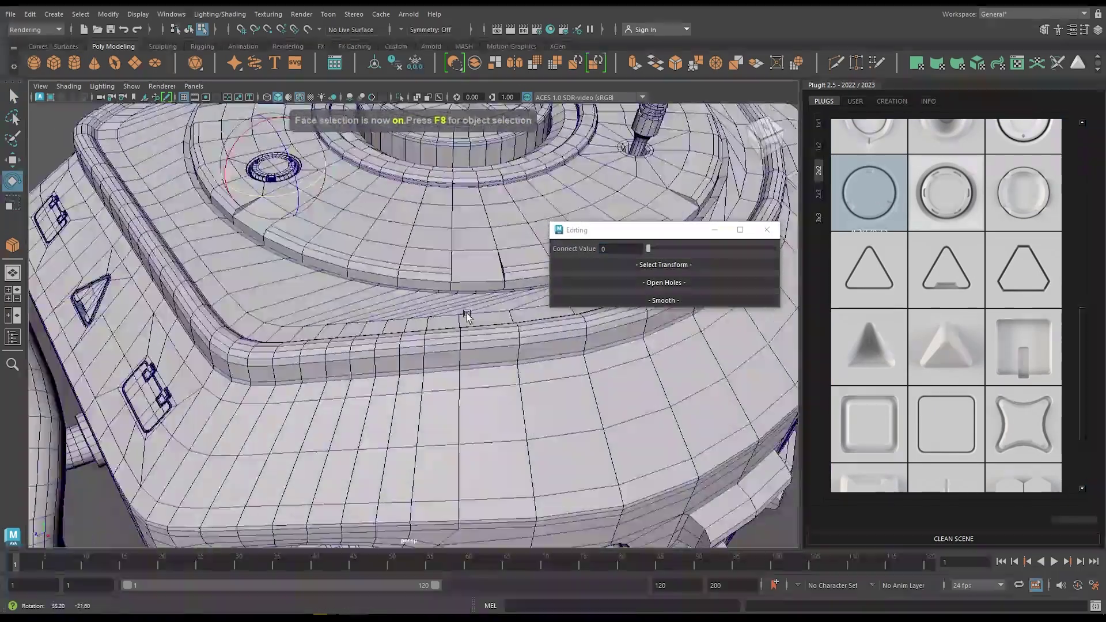
Step: Select two top faces, insert a rounded 1x2 slot plug, scale it, then add another slot plug
left_click_drag(466, 313, 408, 362, "alt")
left_click(407, 362)
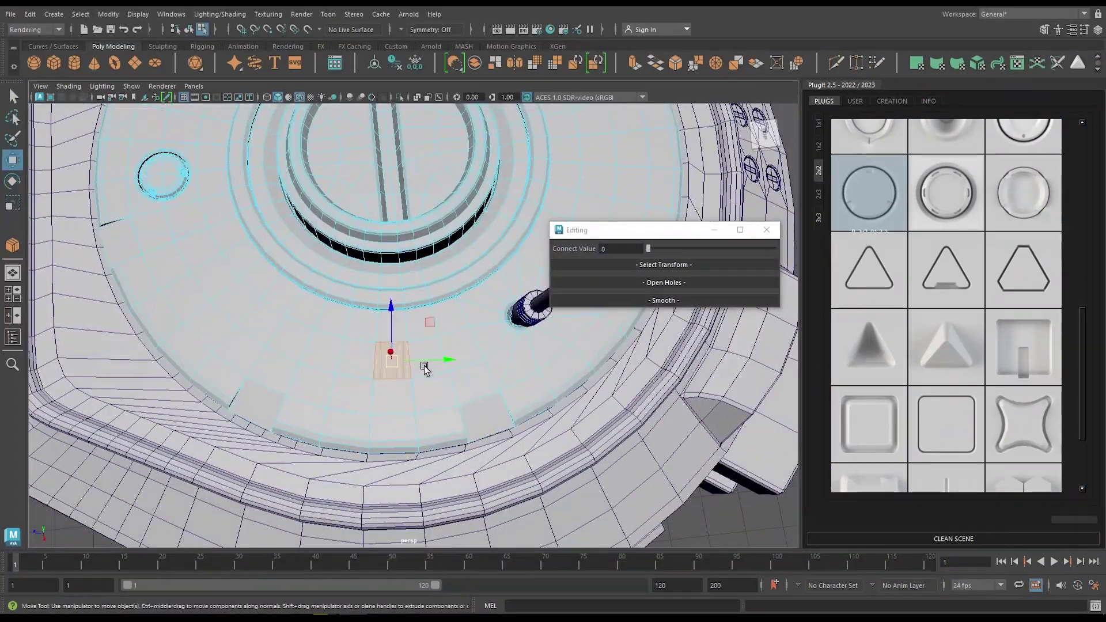
left_click(425, 370, "shift")
left_click(819, 146)
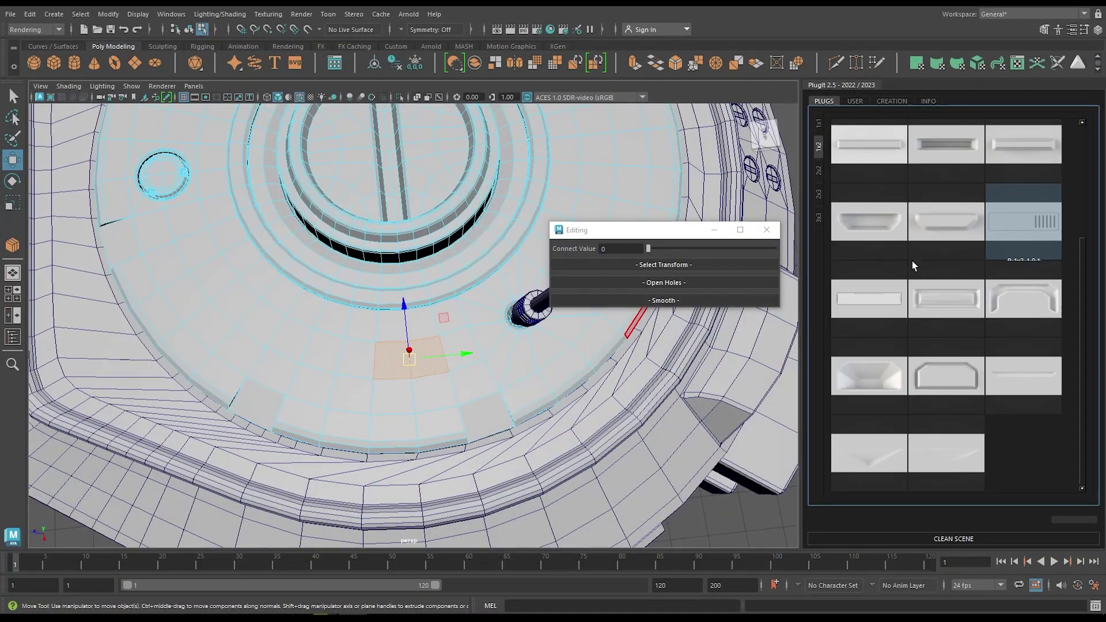
left_click(876, 226)
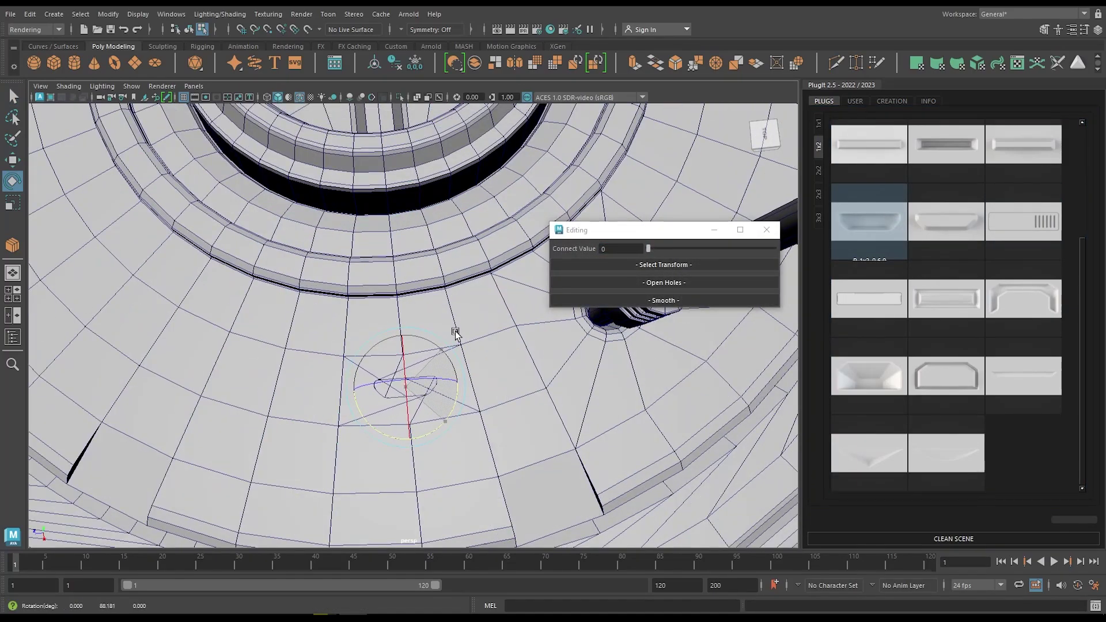
key("r")
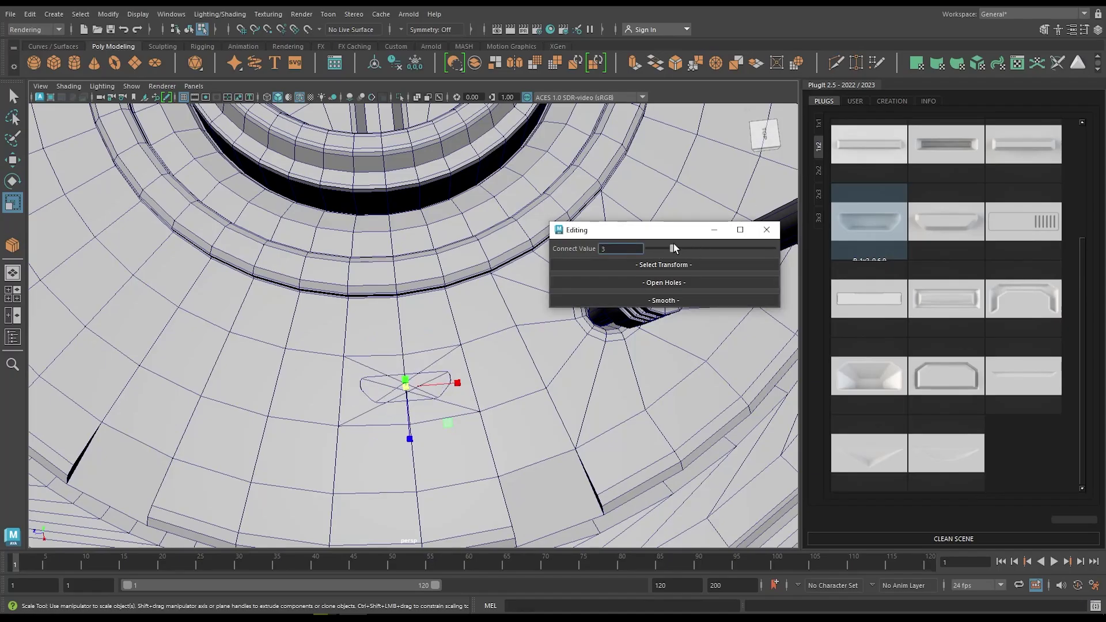
left_click_drag(519, 375, 444, 410, "alt")
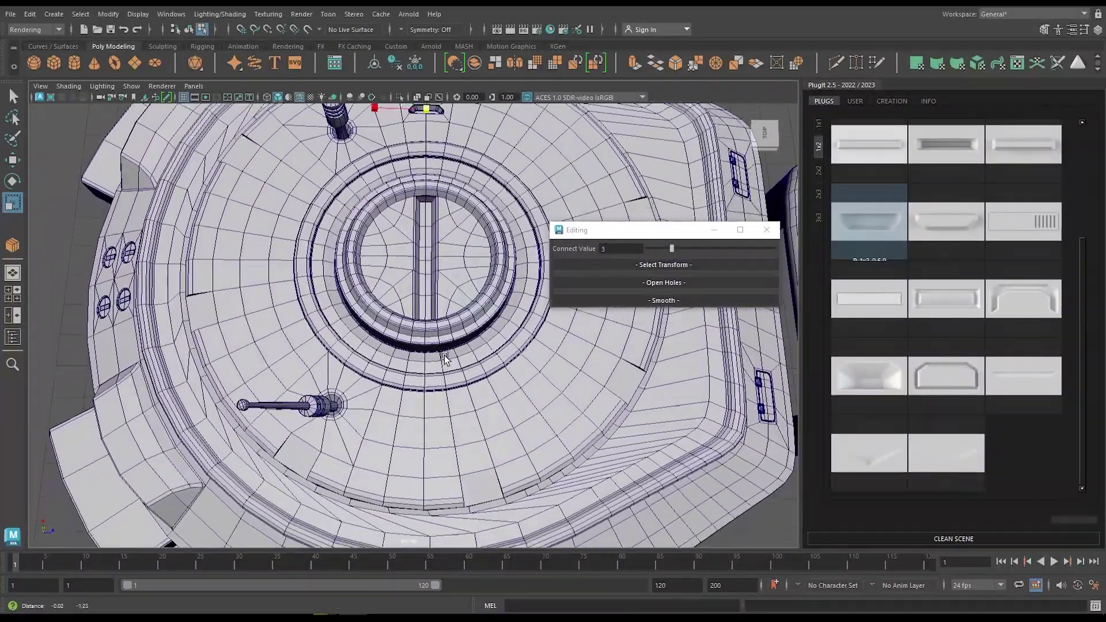
left_click(863, 238)
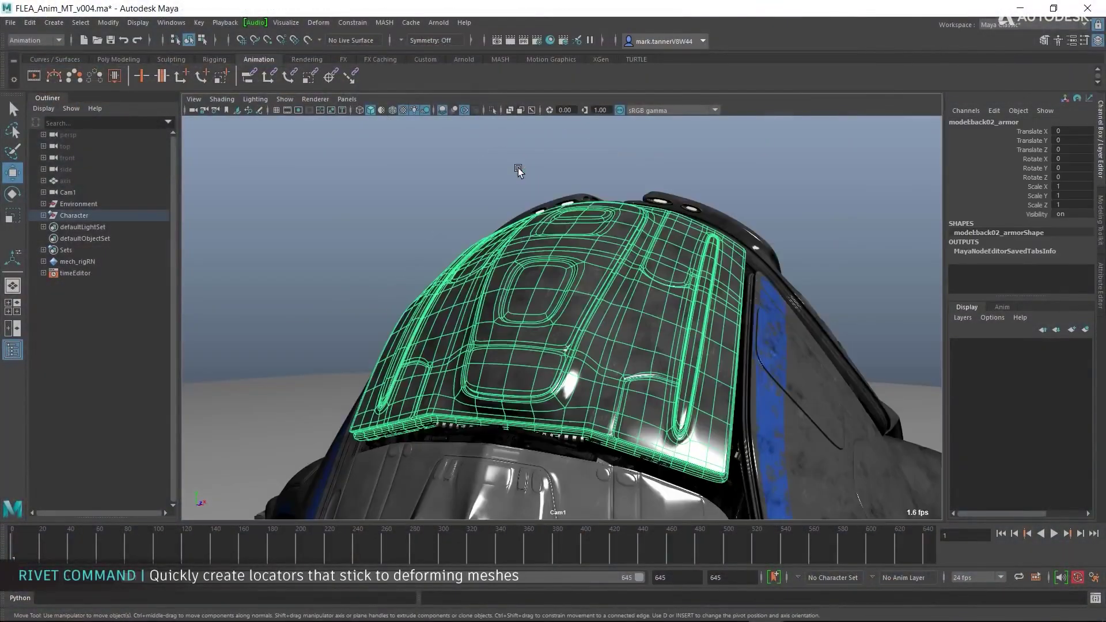
Step: Switch the back armor mesh to vertex mode and tumble in closer
right_click_drag(541, 303, 648, 261)
left_click_drag(648, 262, 623, 323, "alt")
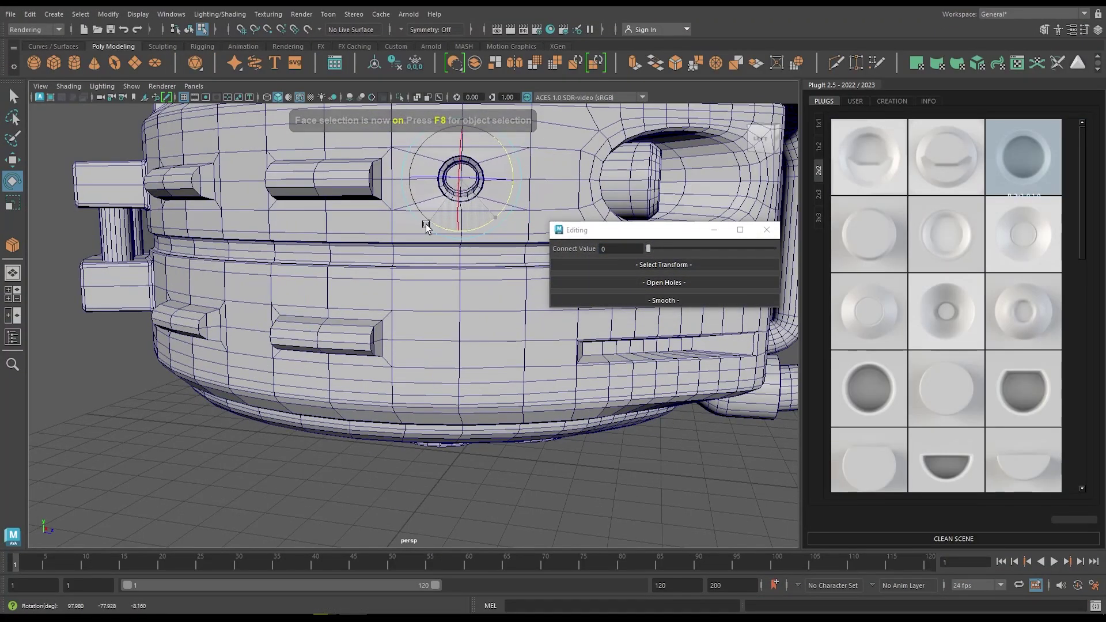
Step: Return the mesh to object mode and place a ring plug on the lower-band face
key("F8")
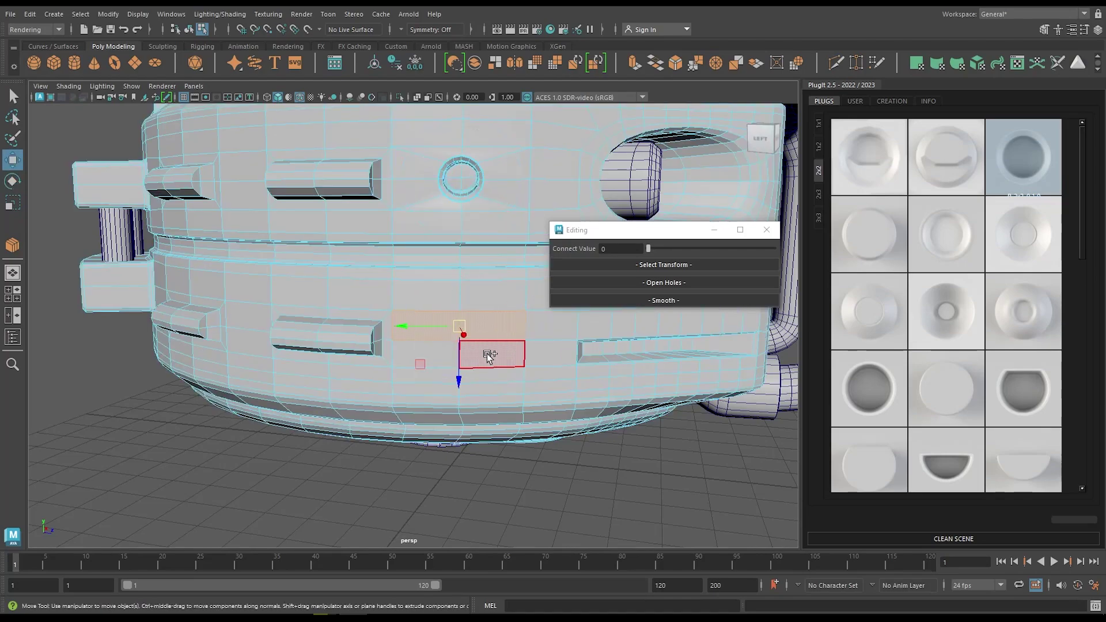
left_click(994, 202)
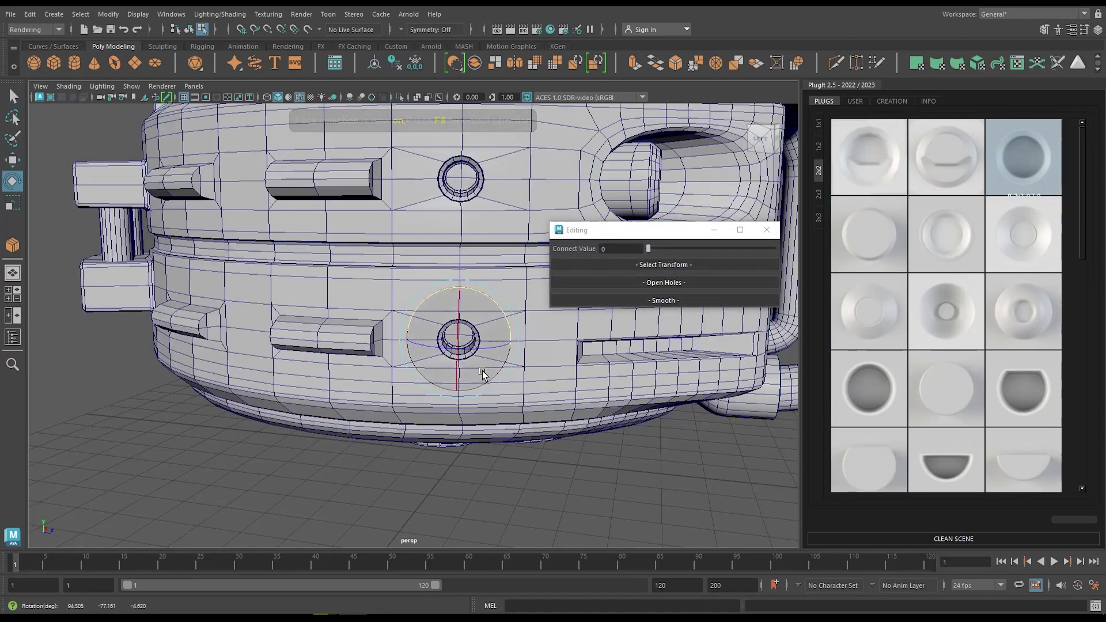
scroll(481, 369, "down", 5)
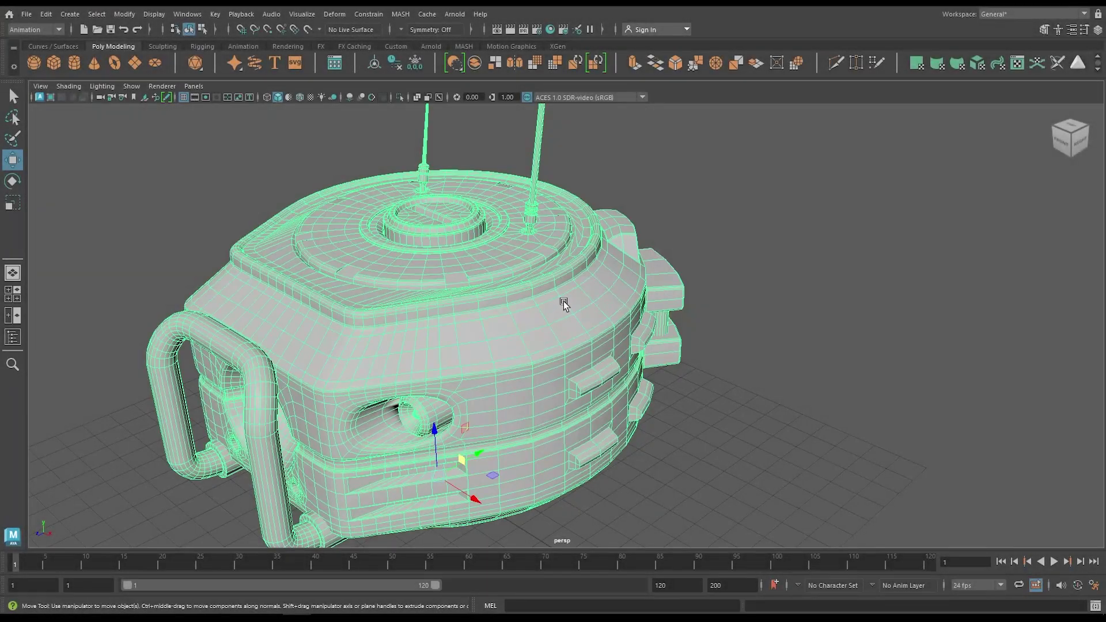
Step: Orbit the finished pod, clear the selection, and open the PlugIt window with Ctrl+Shift+P
left_click_drag(564, 304, 594, 238, "alt")
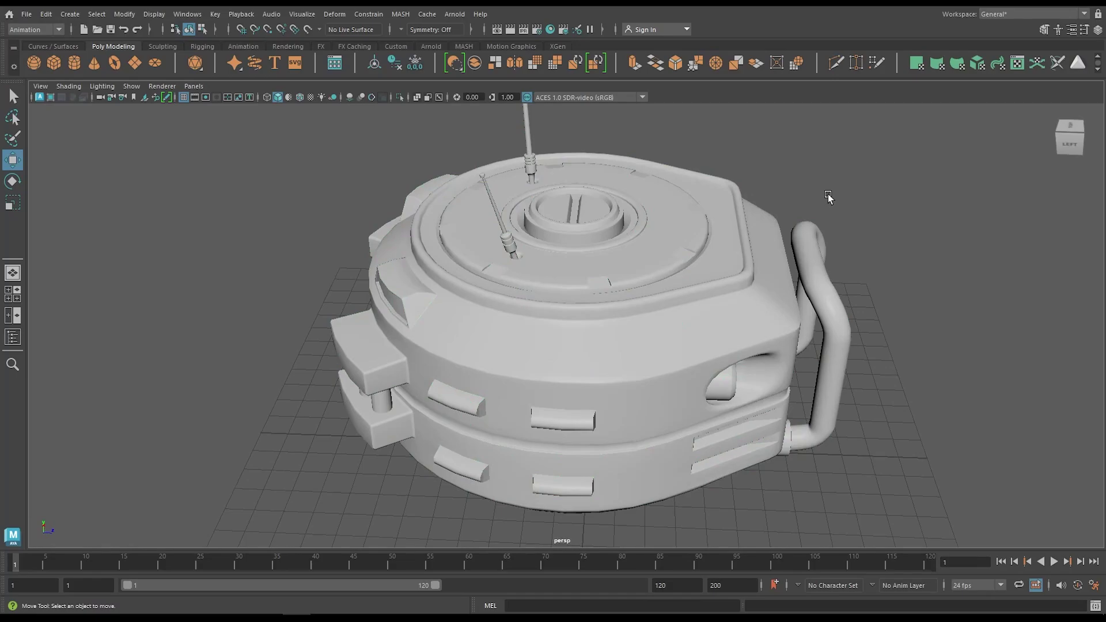
left_click_drag(850, 180, 720, 172, "alt")
left_click(743, 179)
key("ctrl+shift+p")
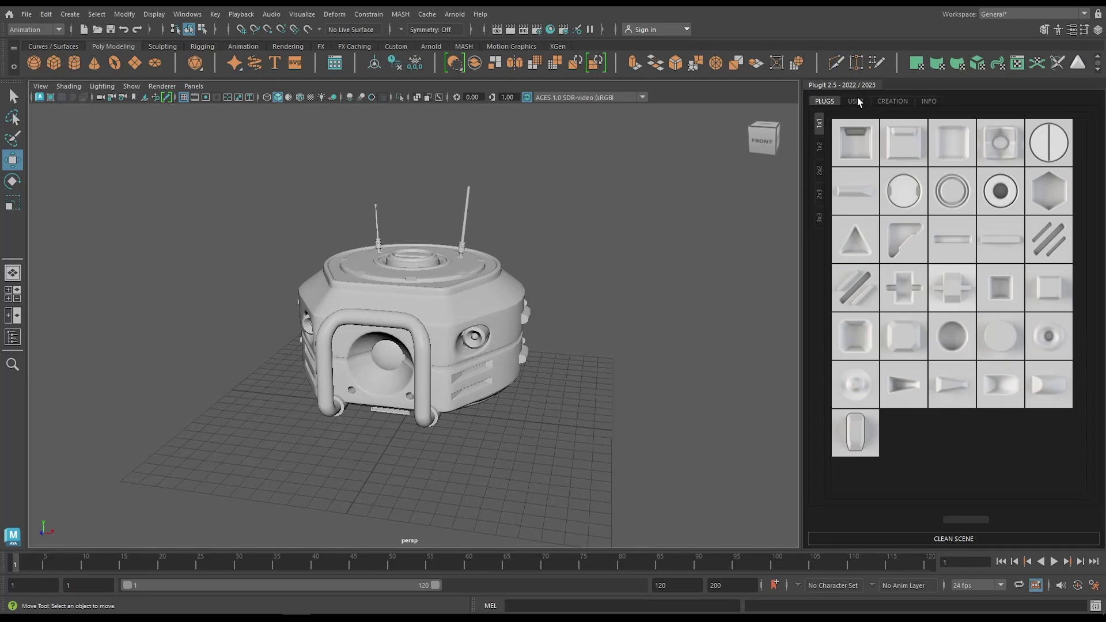
Step: Check the USER tab, return to PLUGS, then browse 1x2, 2x2, 2x3, 3x3 and 1x1 plugs
left_click(857, 101)
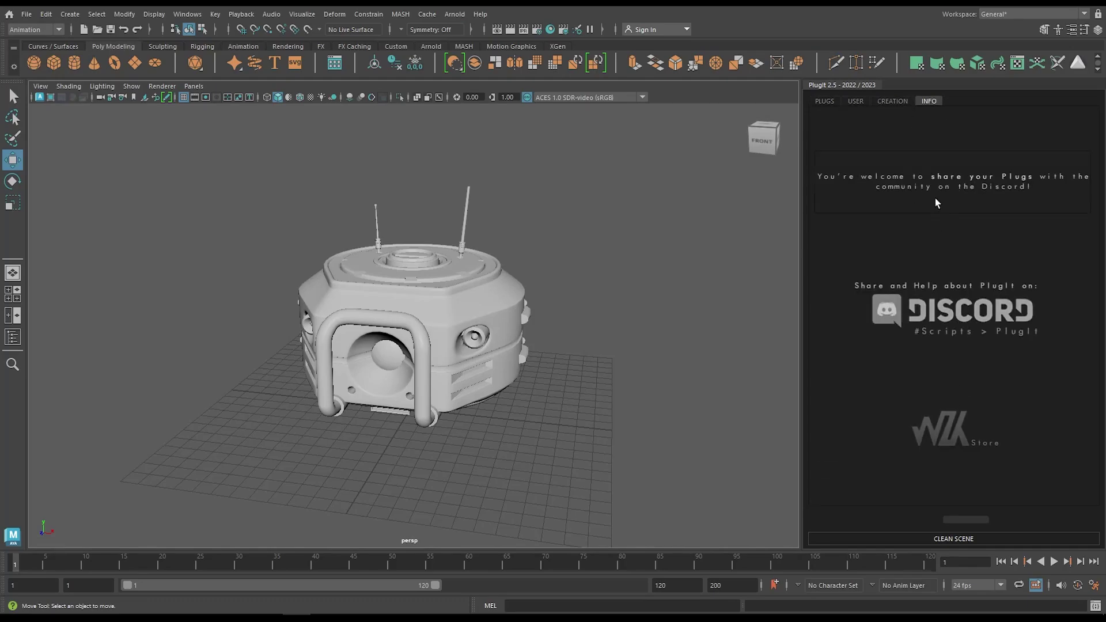
left_click(824, 102)
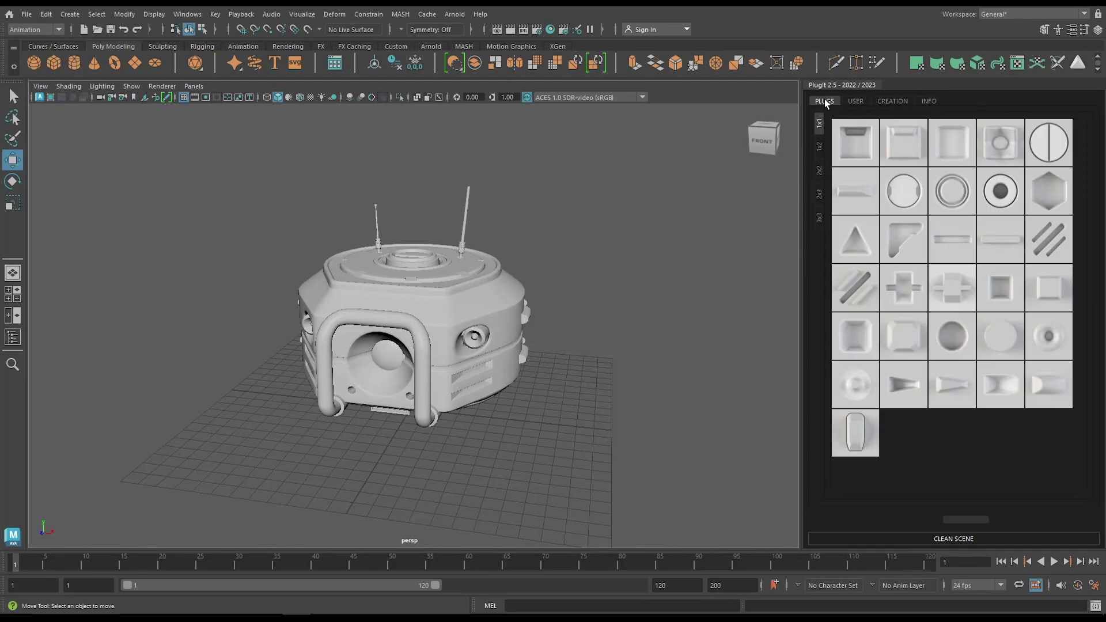
left_click(821, 147)
left_click(820, 171)
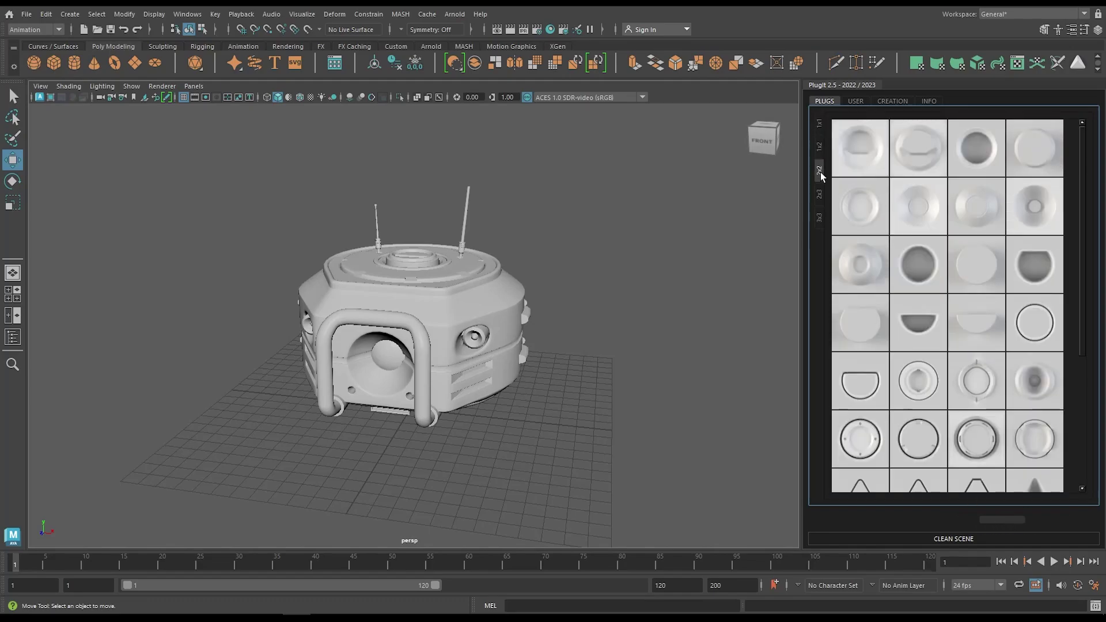
scroll(907, 239, "down", 3)
left_click(820, 194)
left_click(820, 218)
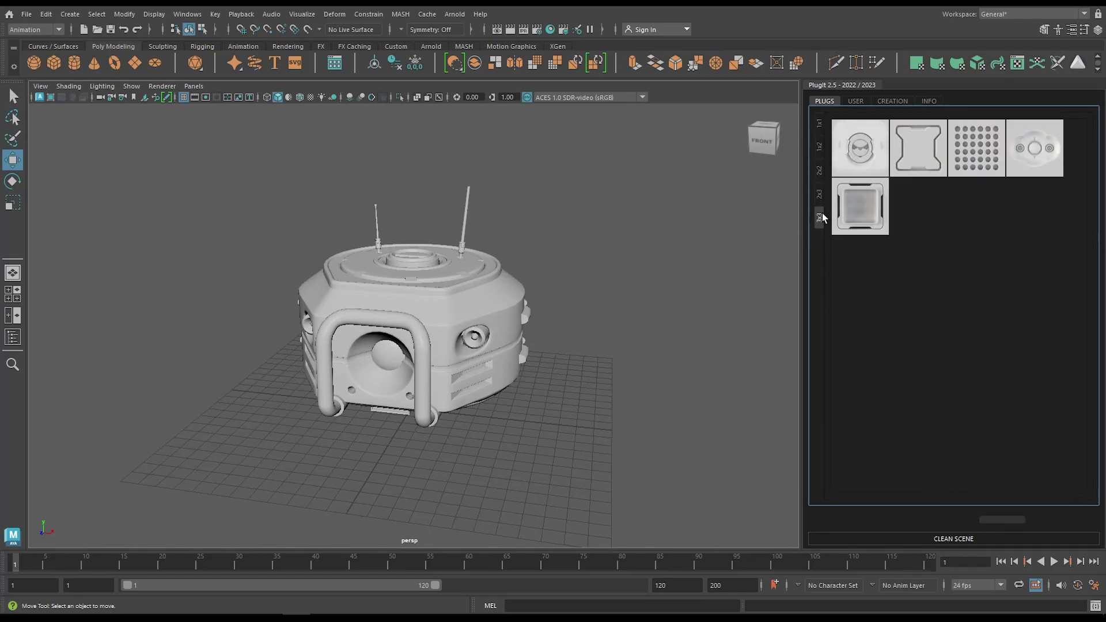
left_click(821, 147)
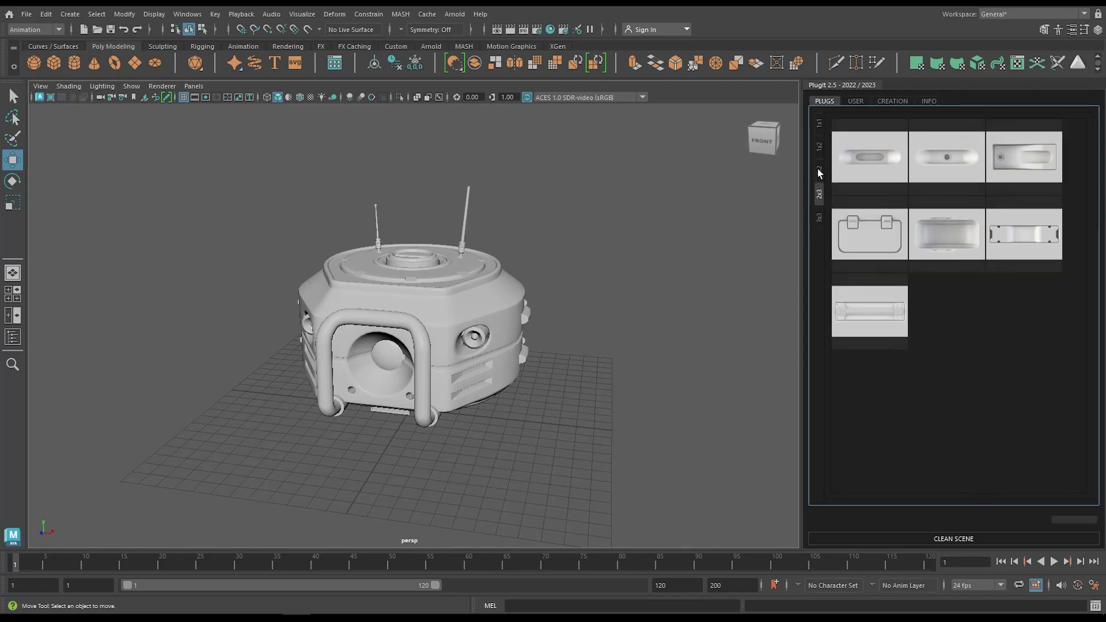
left_click(821, 126)
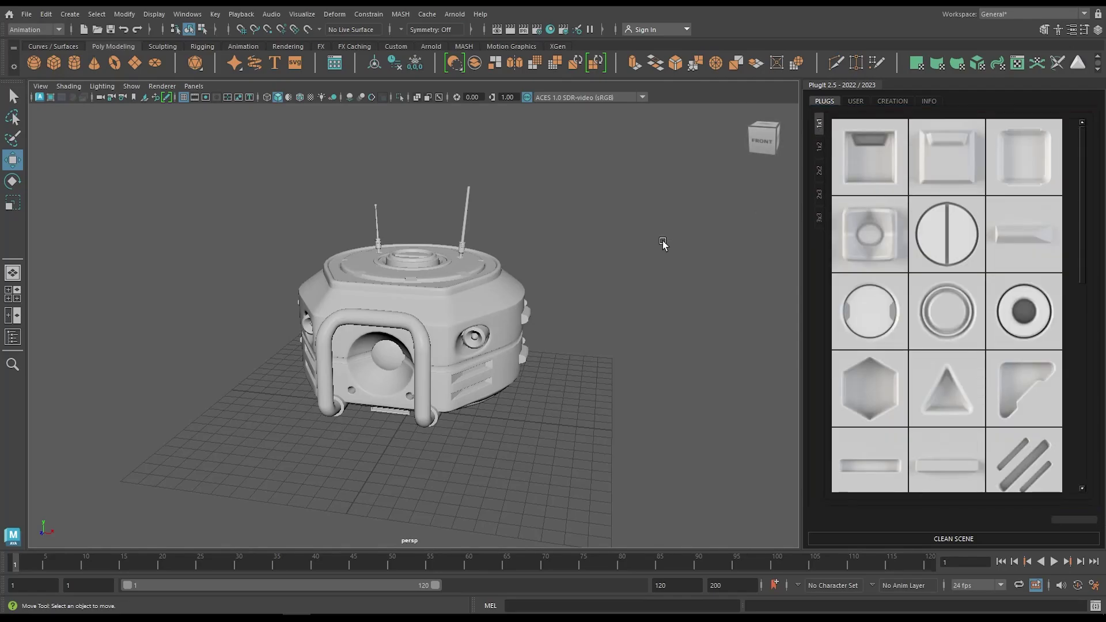
Step: Select a face on the pod's upper band and try the diagonal slots plug on it
left_click_drag(511, 297, 407, 295, "alt")
key("F11")
left_click(407, 295)
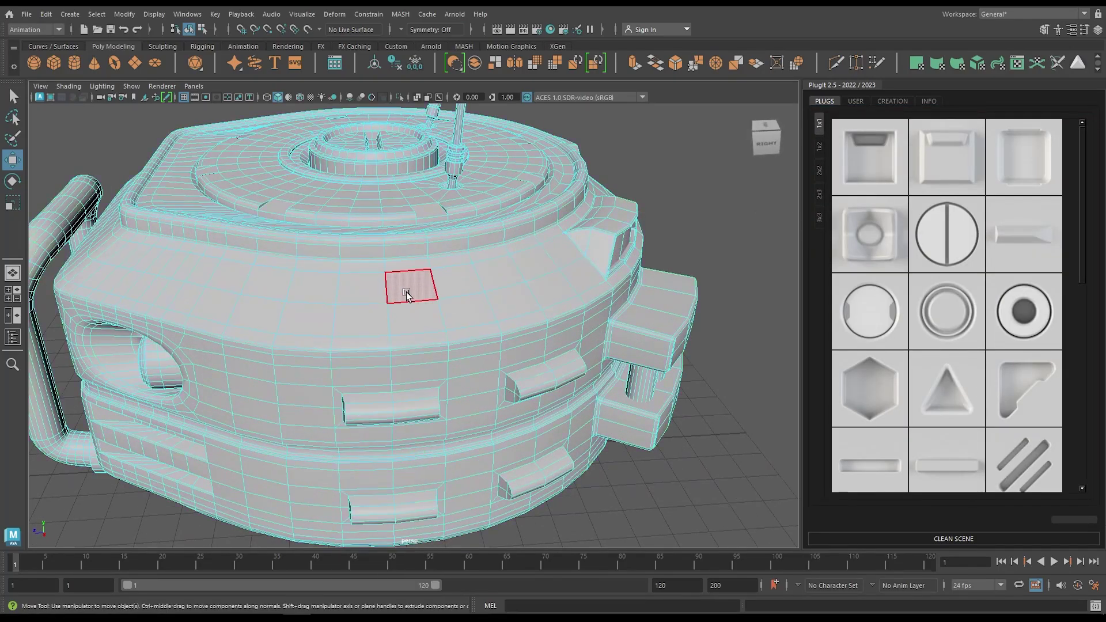
scroll(951, 289, "down", 3)
left_click(1018, 245)
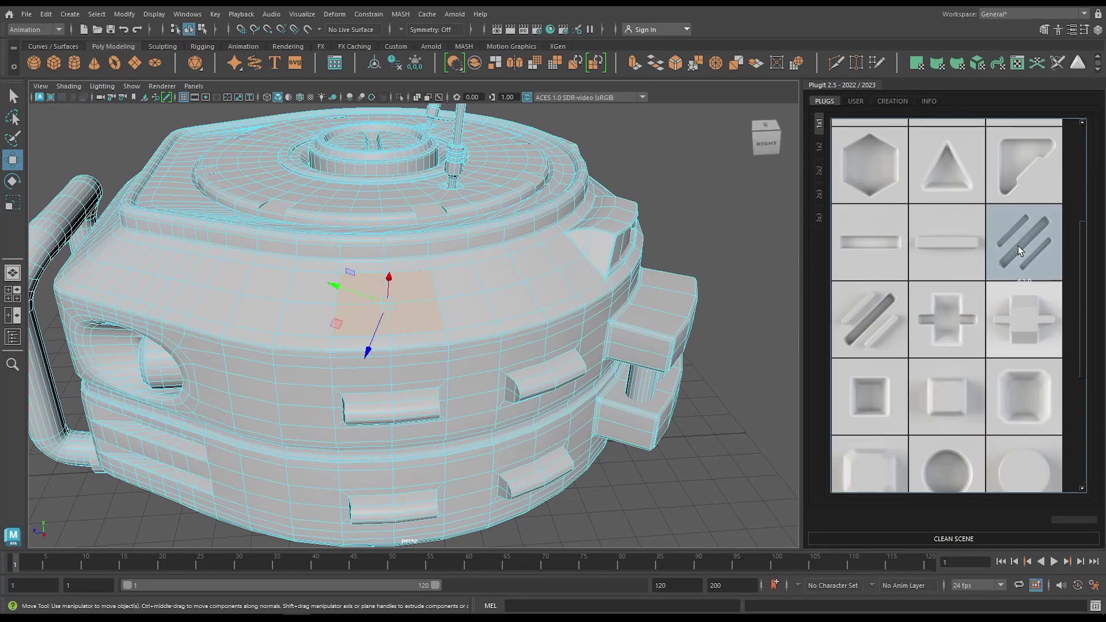
scroll(980, 214, "down", 10)
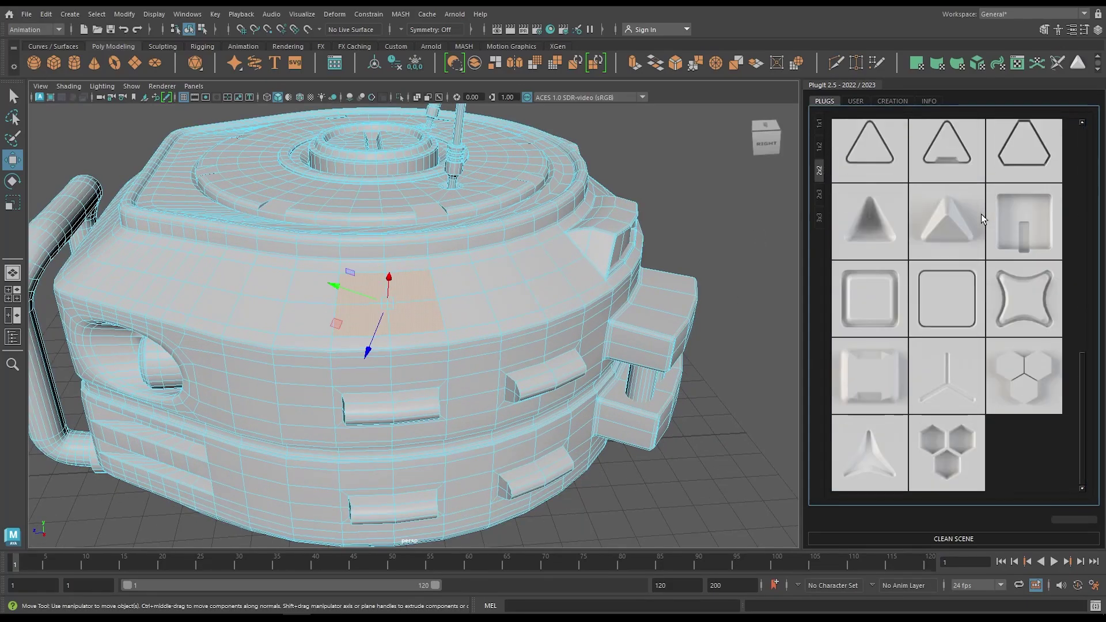
scroll(979, 277, "up", 2)
Step: Insert a round plug on an upper-band face, scale it, and close its Editing window
left_click(987, 311)
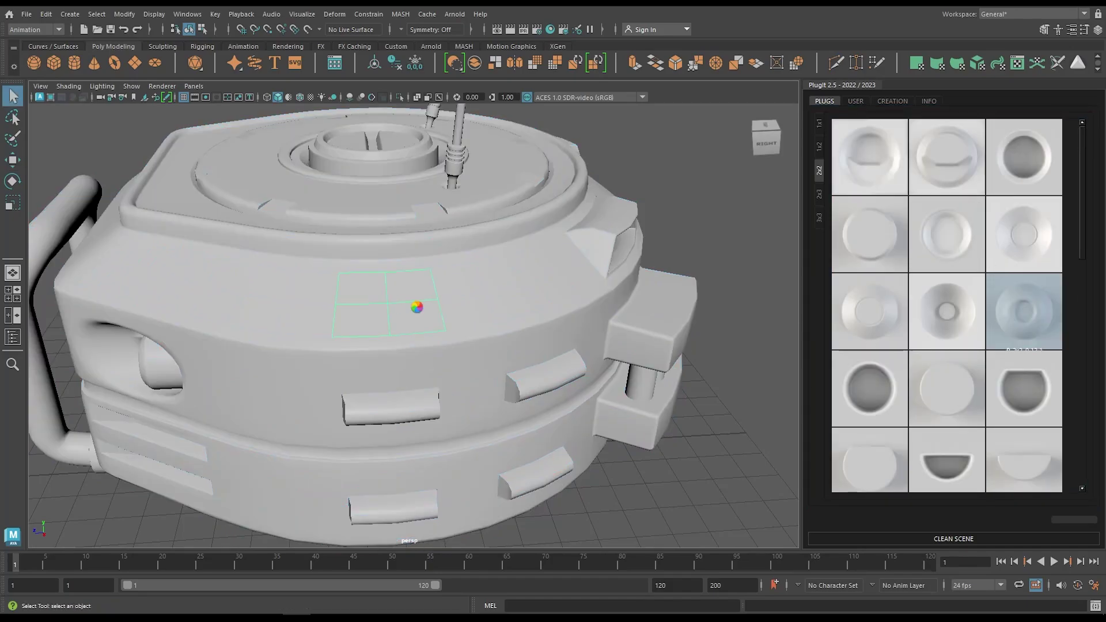
left_click(416, 311)
right_click_drag(414, 289, 414, 315)
left_click_drag(333, 303, 389, 336)
key("g")
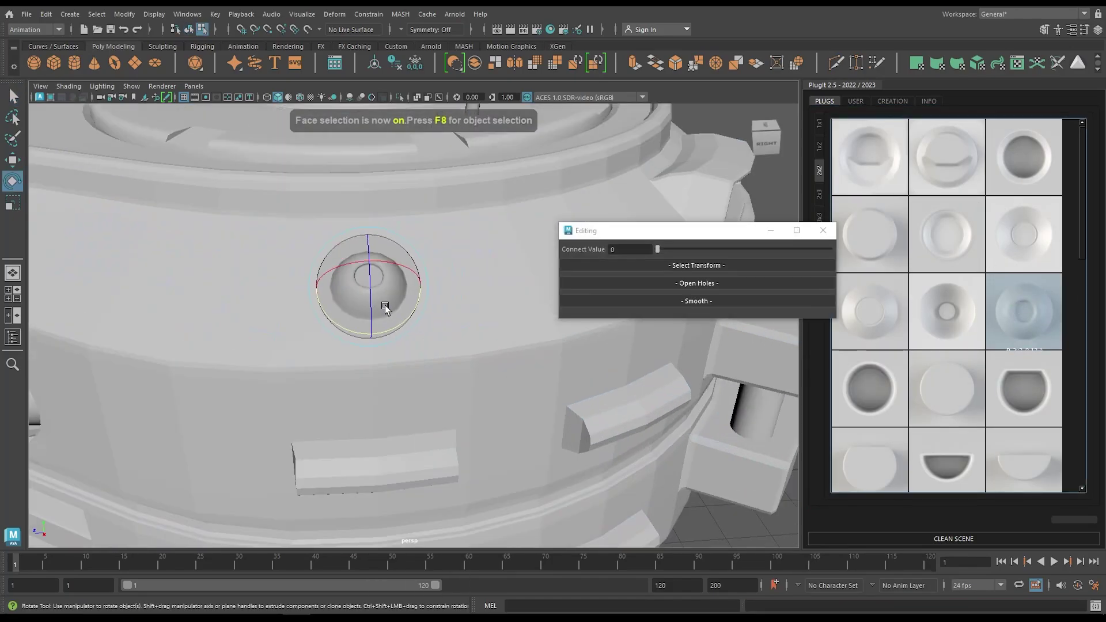
key("r")
left_click(823, 231)
scroll(538, 254, "down", 5)
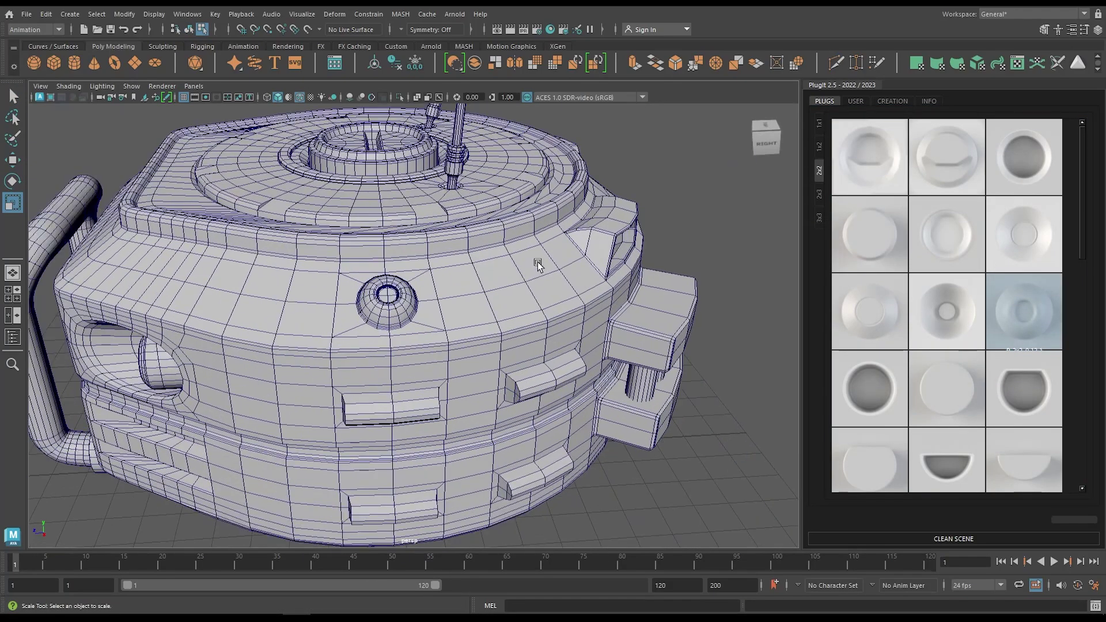
Step: Turn on wireframe-on-shaded (F5) and orbit around the pod to inspect the new plug
mouse_move(538, 254)
left_mouse_down("alt")
mouse_move(582, 254)
mouse_move(341, 192)
left_mouse_up("alt")
scroll(576, 257, "up", 8)
key("F5")
scroll(558, 276, "down", 4)
scroll(341, 192, "up", 4)
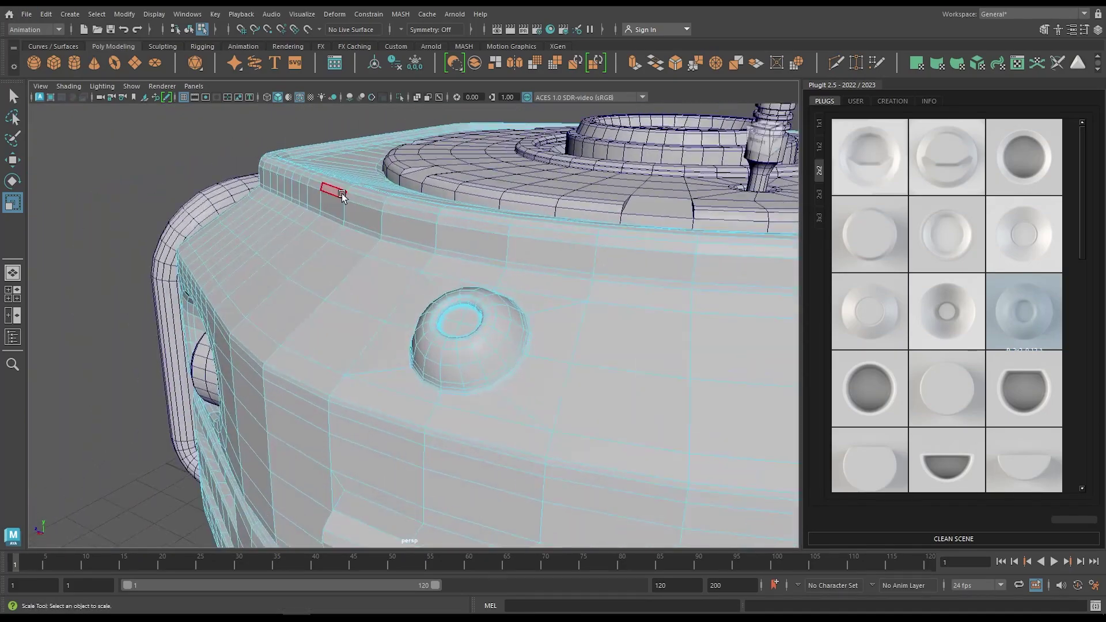
scroll(341, 193, "down", 4)
left_click_drag(272, 207, 534, 232, "alt")
scroll(496, 225, "up", 6)
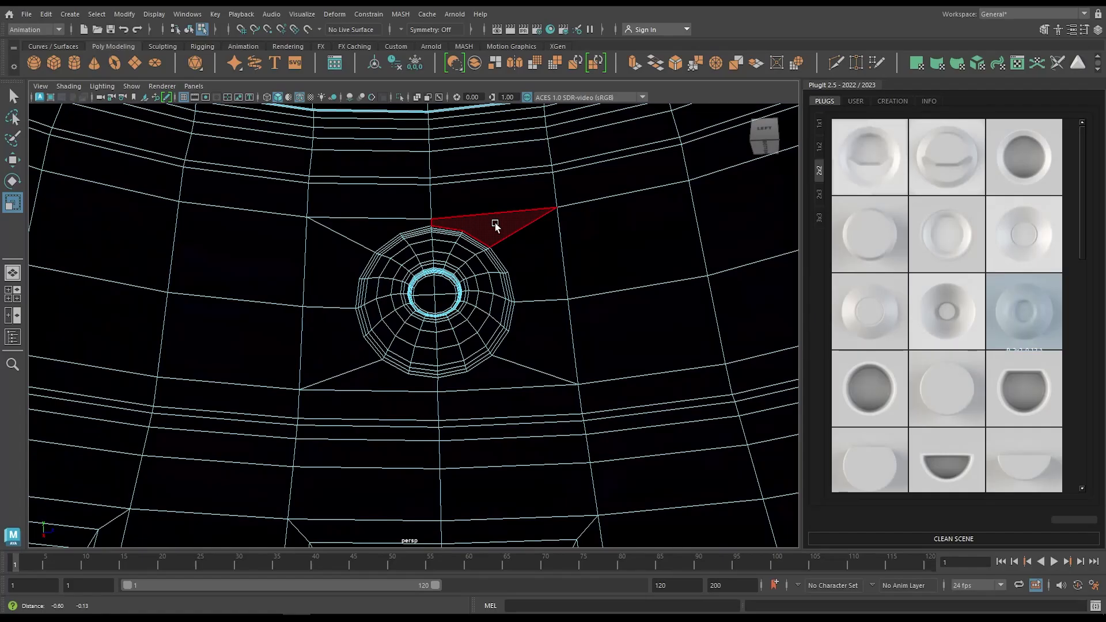
scroll(496, 226, "down", 5)
Step: Insert a triangle plug and scale it, then scale the circle plug
left_click(472, 299)
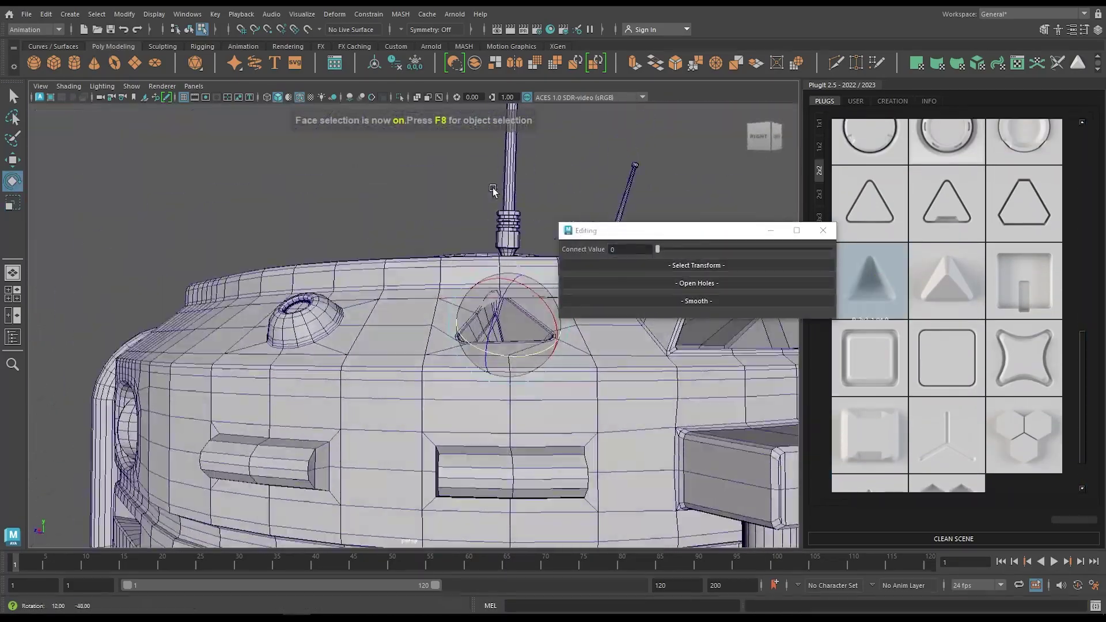
key("r")
left_click_drag(493, 192, 509, 337, "alt")
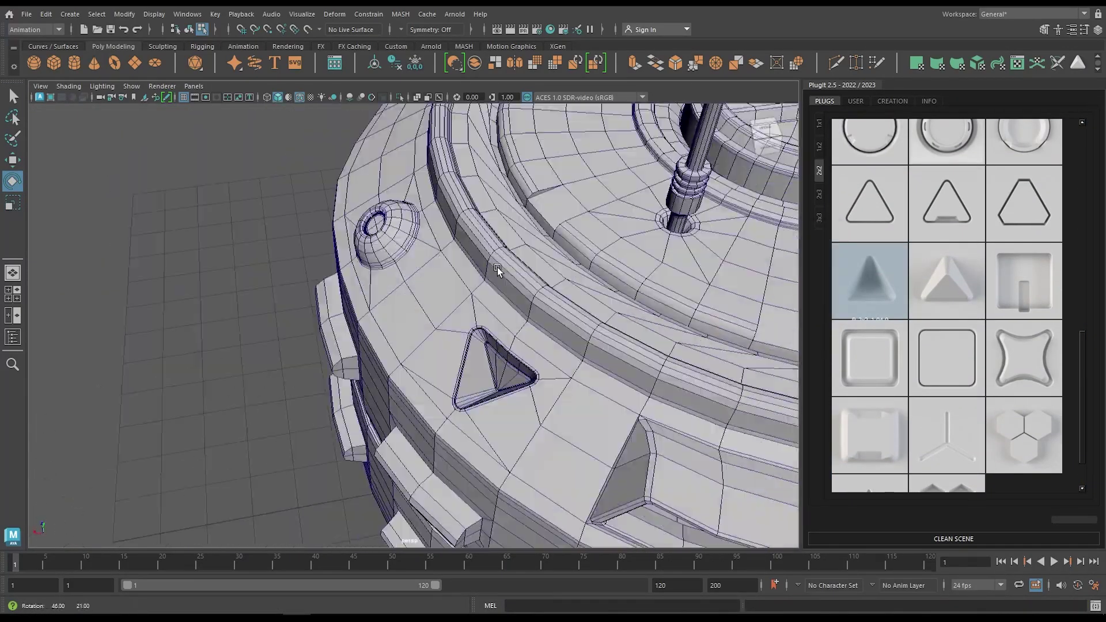
left_click_drag(497, 267, 553, 288, "alt")
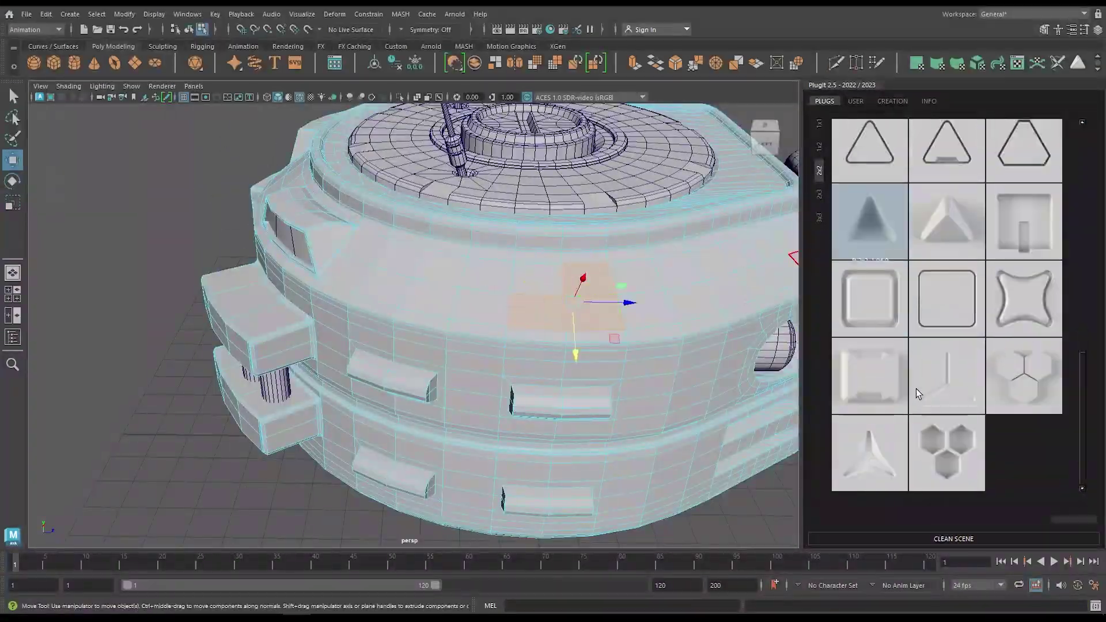
scroll(929, 413, "up", 3)
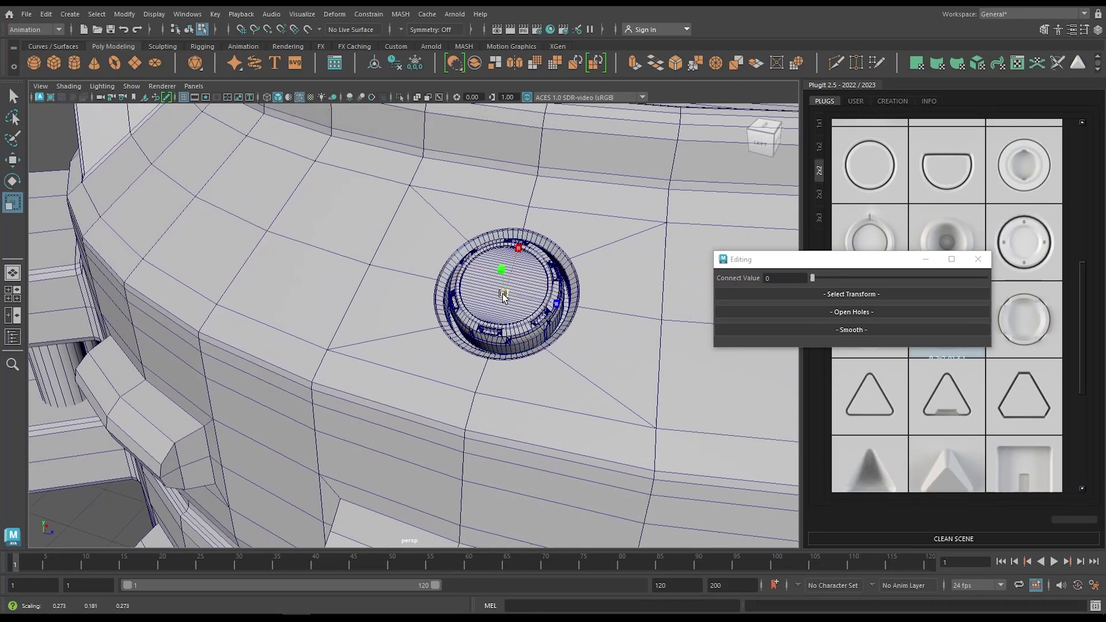
left_click_drag(506, 288, 403, 180, "alt")
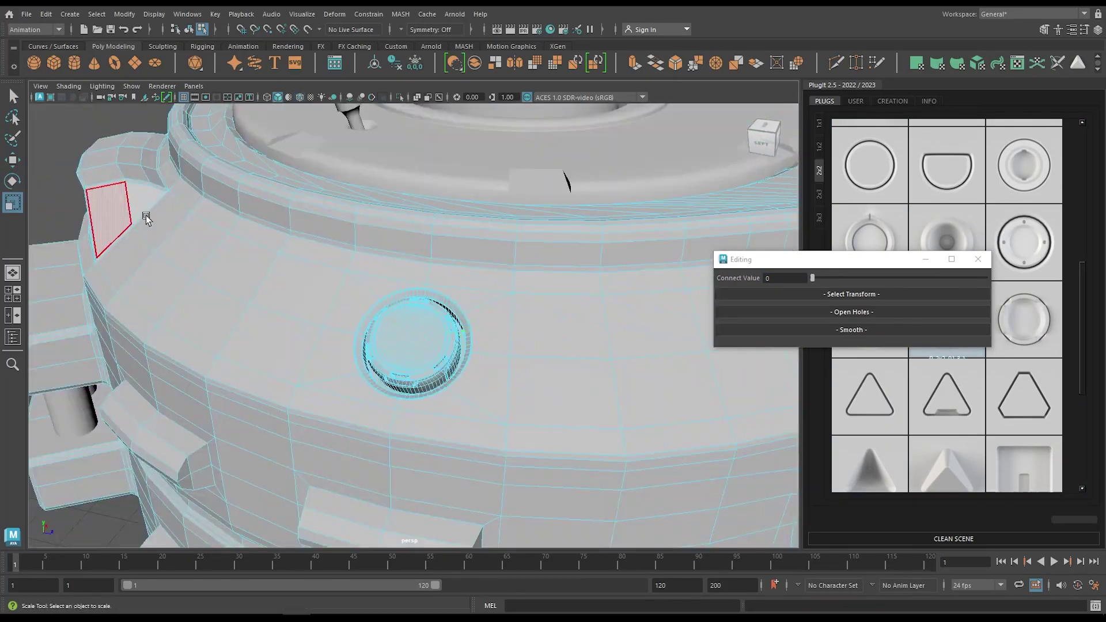
key("r")
left_click_drag(145, 215, 375, 288, "alt")
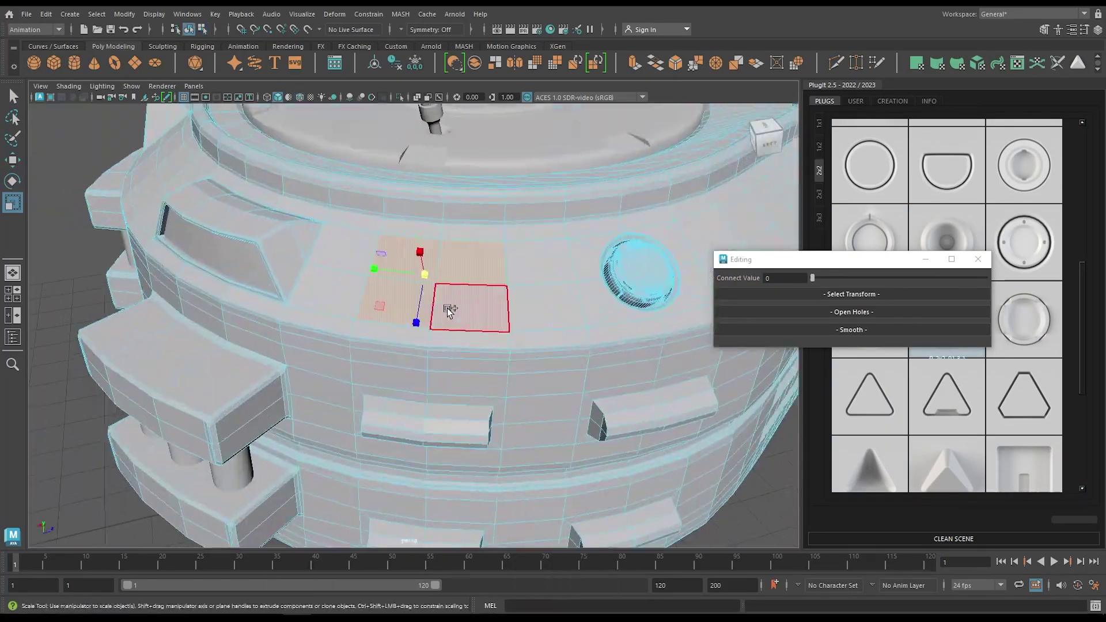
Step: Insert a triangle plug on a new face on the pod's front and rotate it
left_click(465, 306)
scroll(947, 305, "down", 3)
left_click(947, 231)
key("e")
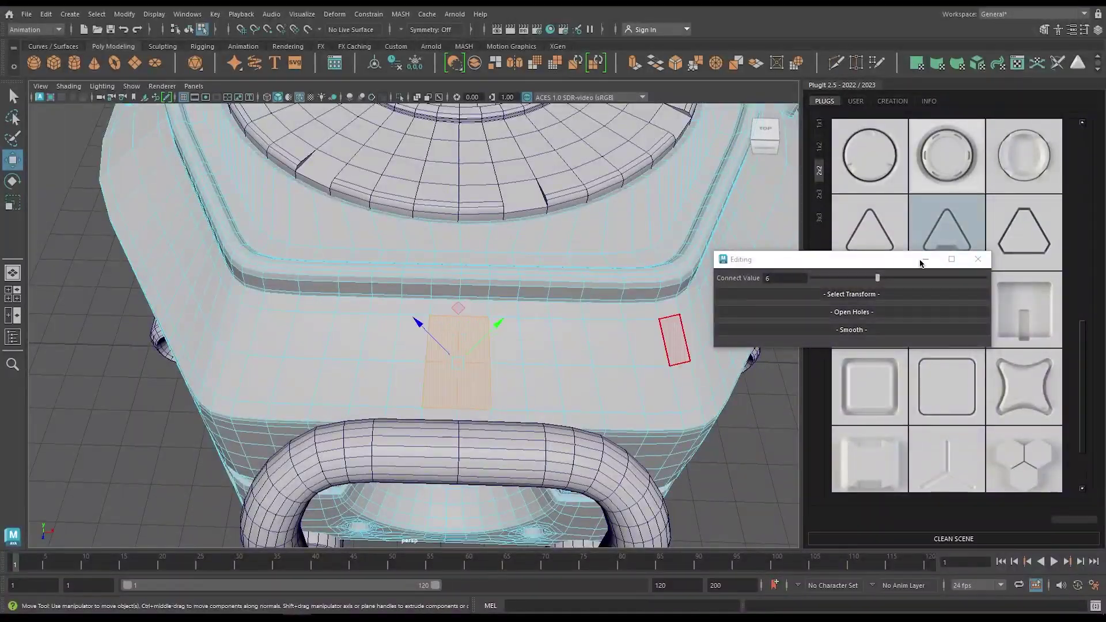
scroll(952, 448, "down", 3)
Step: Insert the triple-hexagon plug on the selected face, rotate it, and resize the Editing window
left_click(953, 448)
left_click_drag(546, 288, 469, 227, "alt")
key("e")
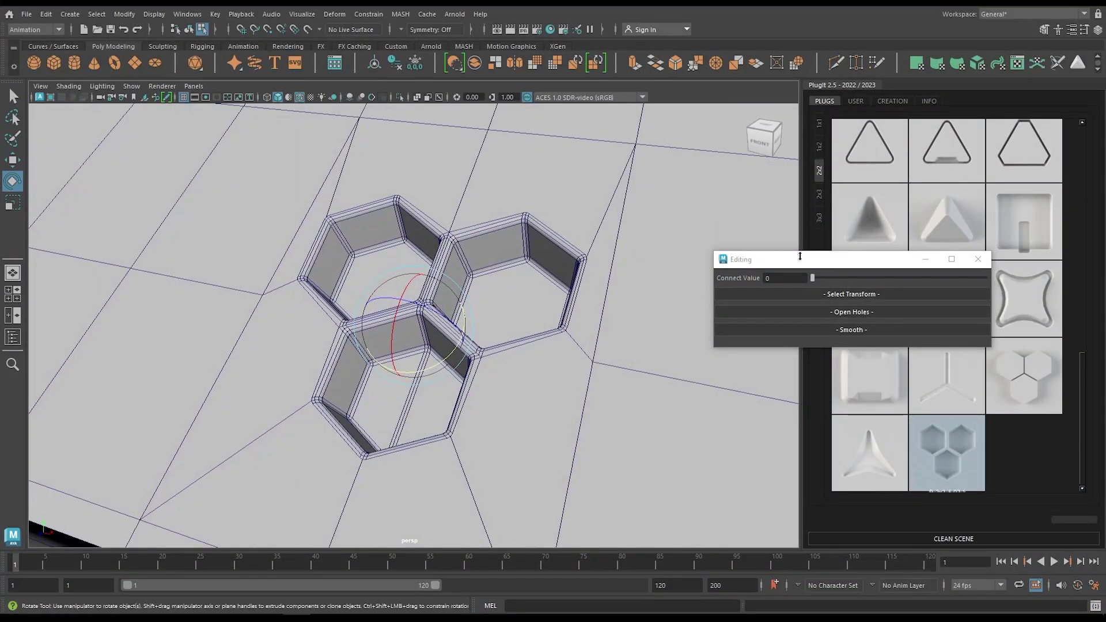
left_click_drag(829, 298, 720, 267)
left_click_drag(668, 197, 733, 233)
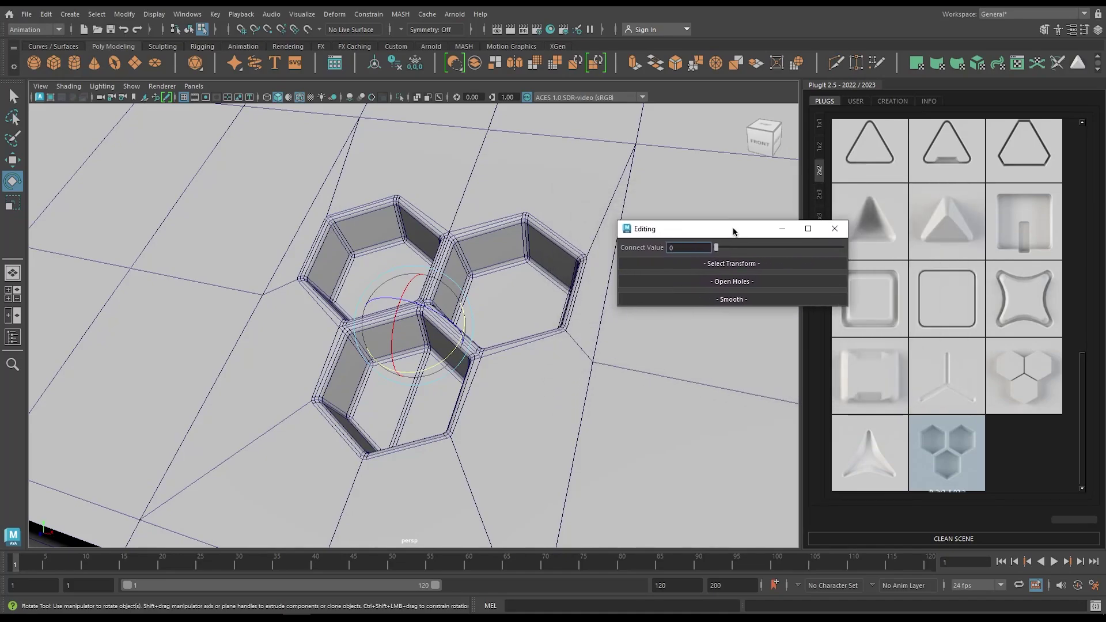
left_click_drag(605, 271, 597, 276, "alt")
left_click_drag(464, 339, 536, 262, "alt")
Step: Set the hexagon plug's Connect Value to 11
left_click_drag(714, 251, 800, 251)
left_click_drag(479, 276, 500, 270, "alt")
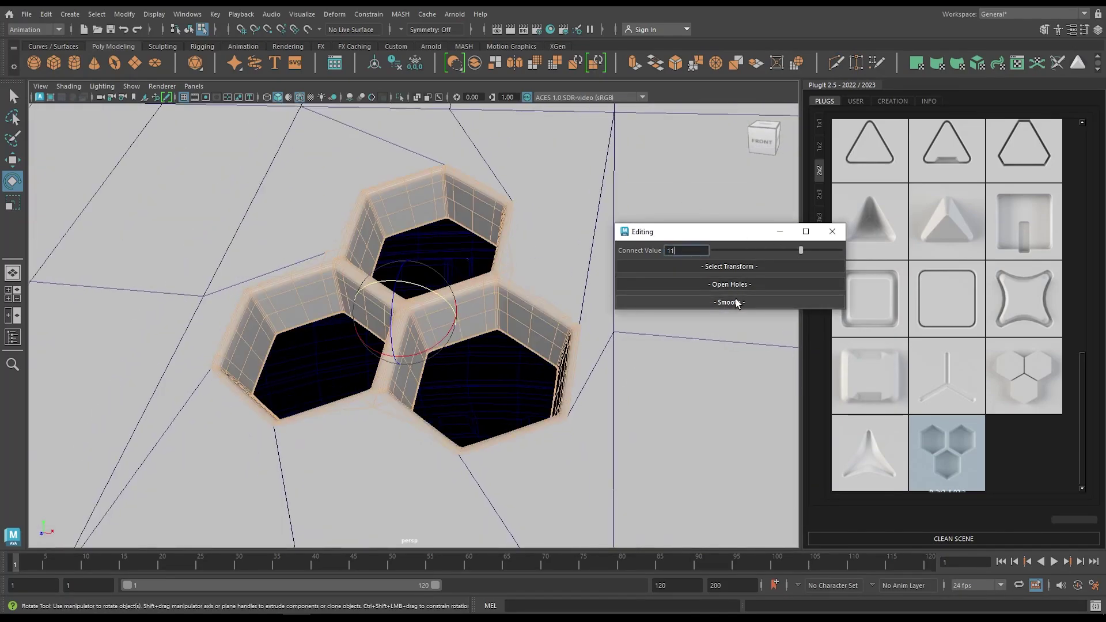
scroll(485, 265, "up", 3)
scroll(469, 262, "down", 5)
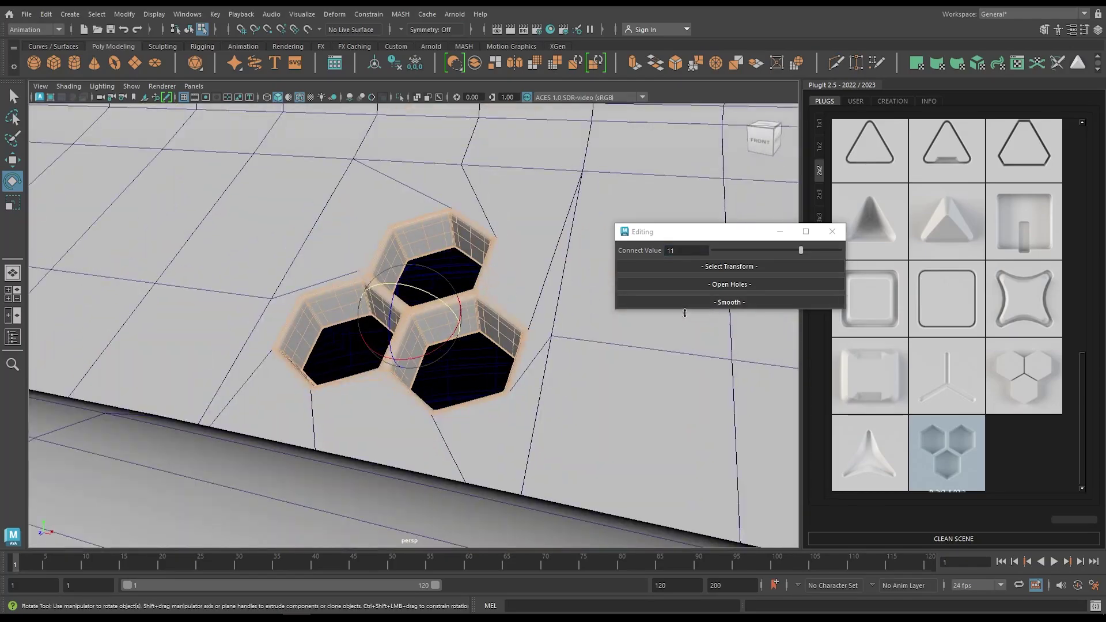
scroll(529, 304, "up", 5)
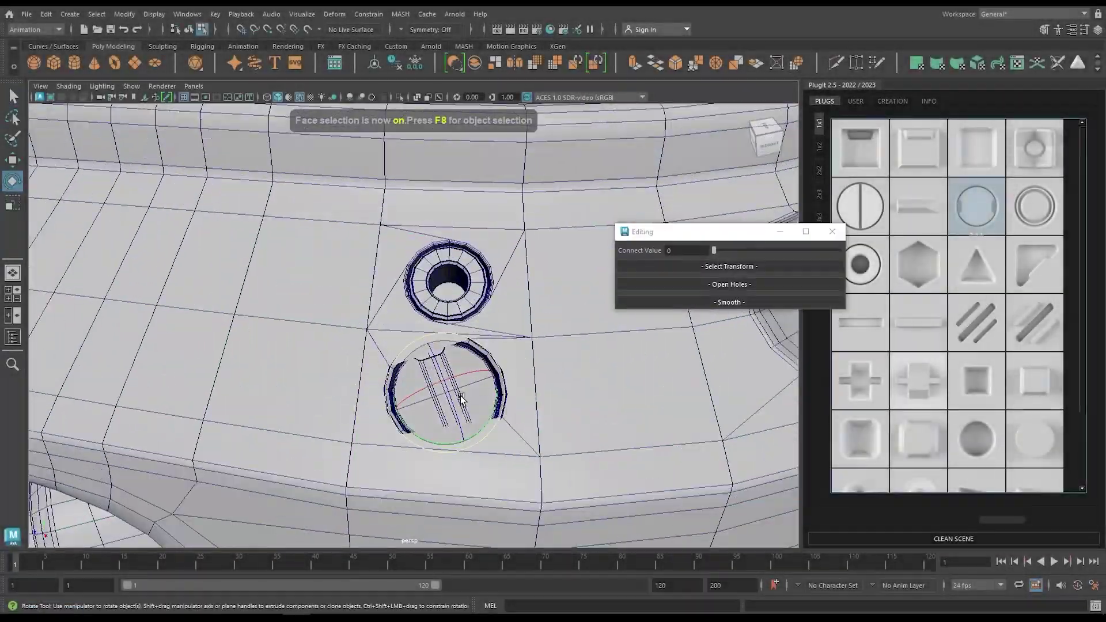
Step: Insert a 1x2 slot plug and a grille plug on the selected faces
left_click_drag(369, 323, 391, 302, "alt")
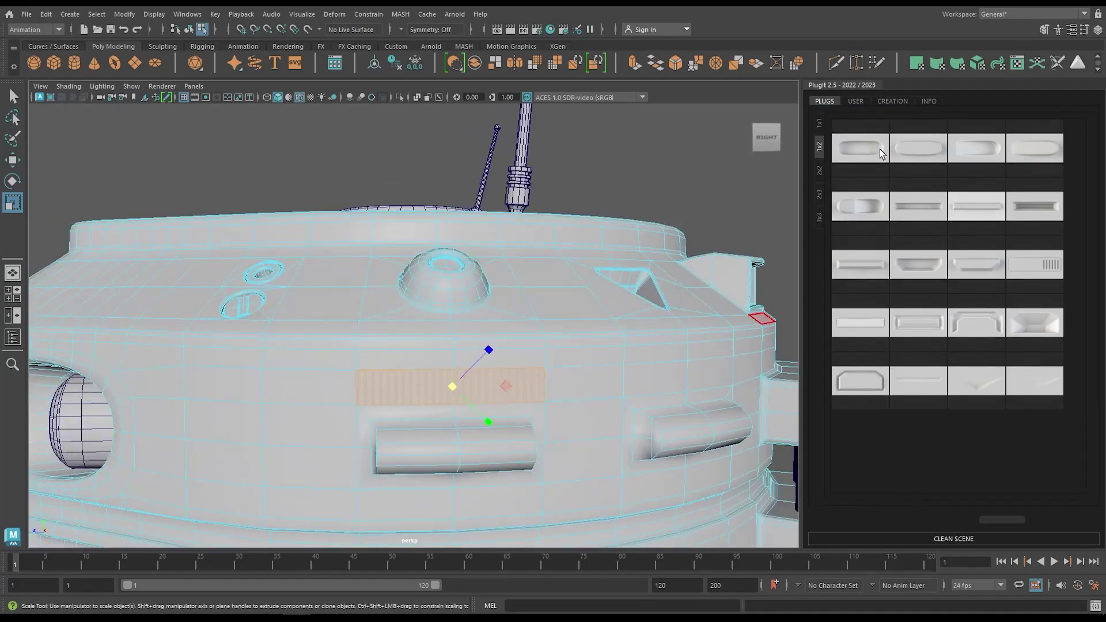
left_click(876, 148)
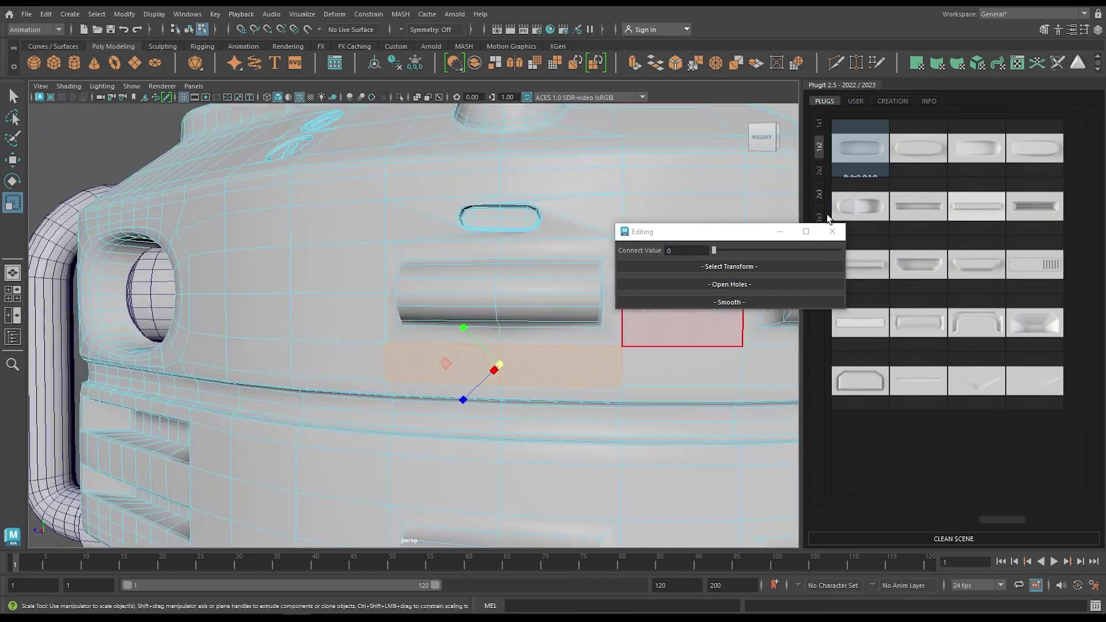
left_click(1035, 264)
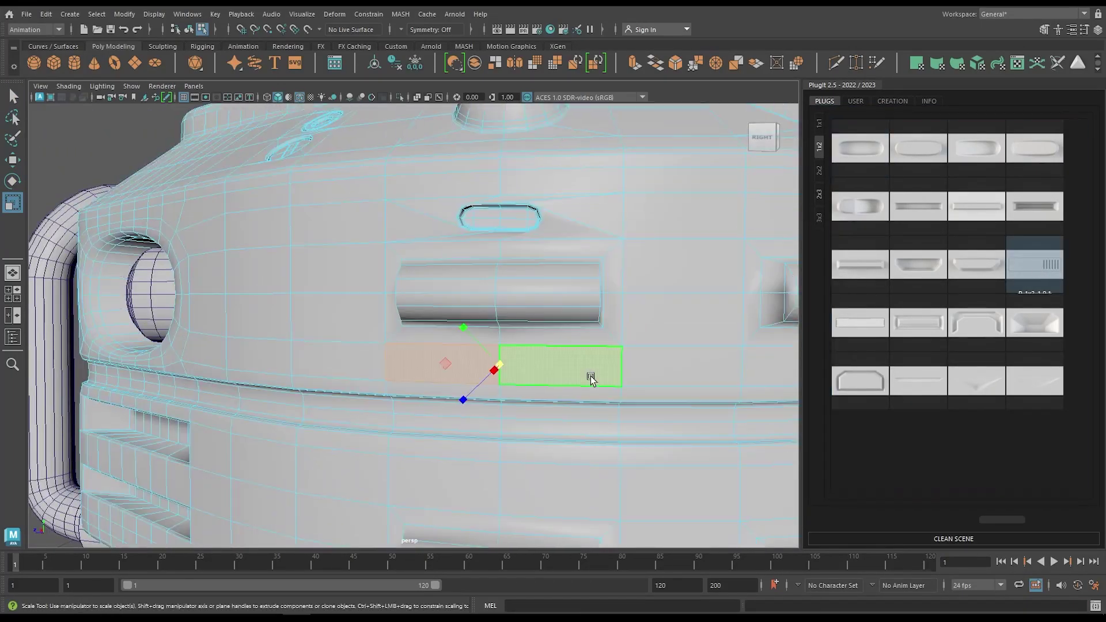
left_click_drag(576, 404, 259, 378, "alt")
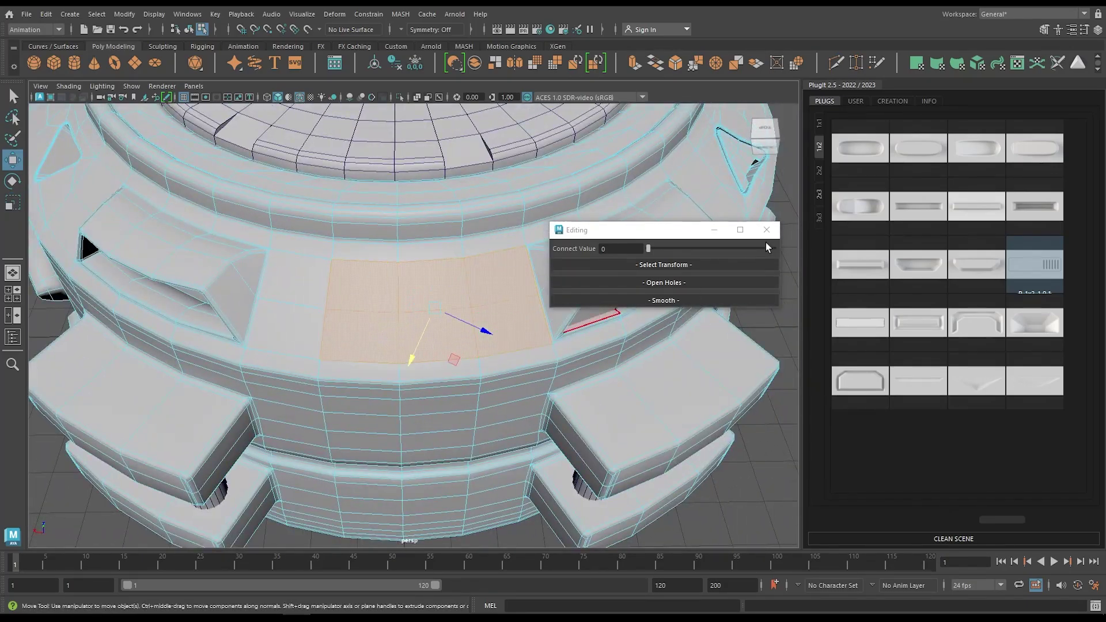
Step: Insert a 2x3 plug and a 3x3 plug on the selected faces
left_click(819, 194)
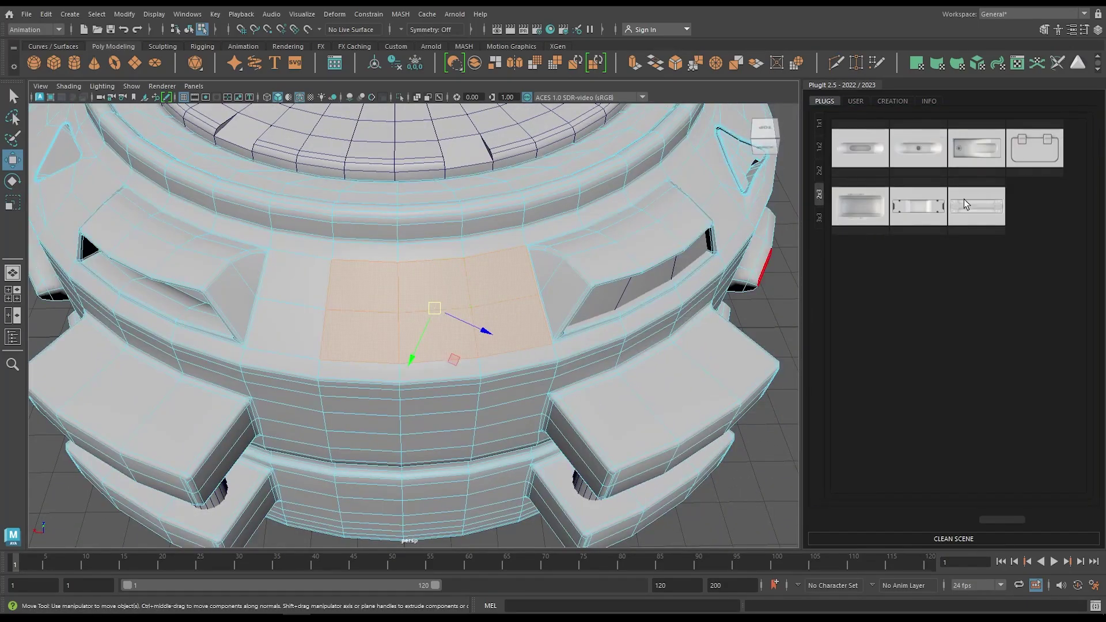
left_click(976, 148)
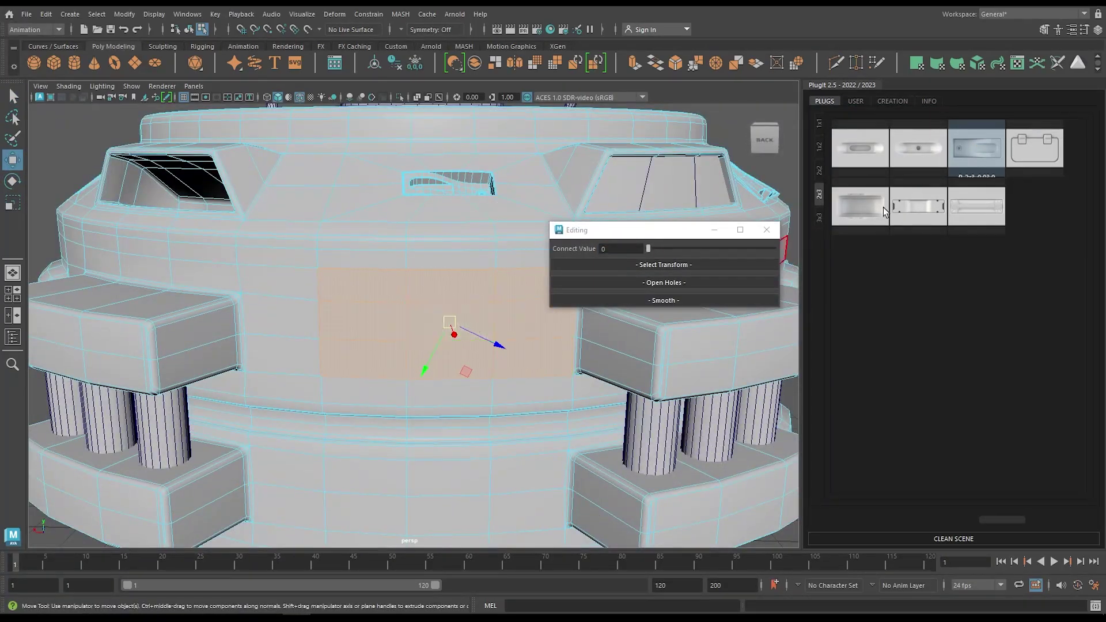
left_click(819, 217)
left_click(861, 148)
right_click_drag(541, 286, 592, 274)
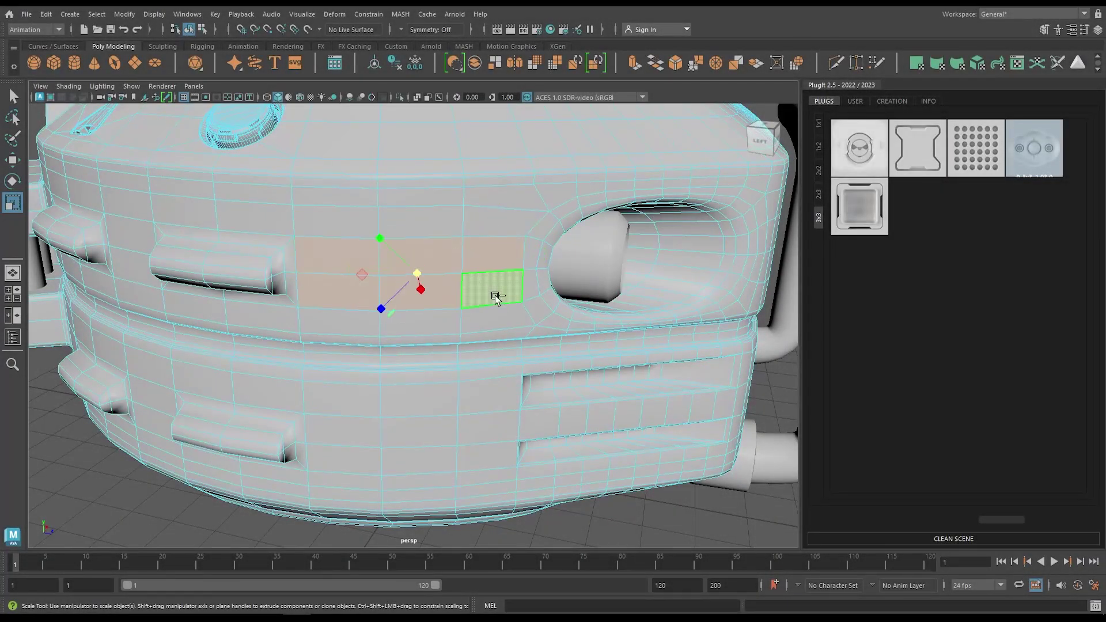
Step: Browse the 1x2 and 2x2 sets, then insert a fourth 2x3 bracket plug
left_click(818, 146)
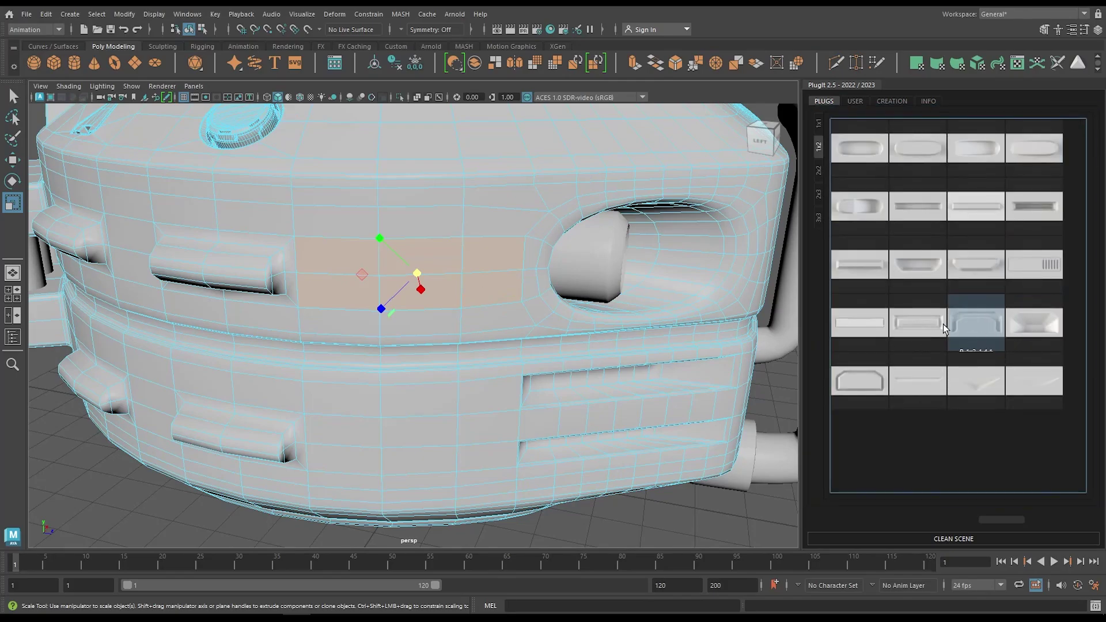
left_click(820, 171)
scroll(987, 238, "up", 3)
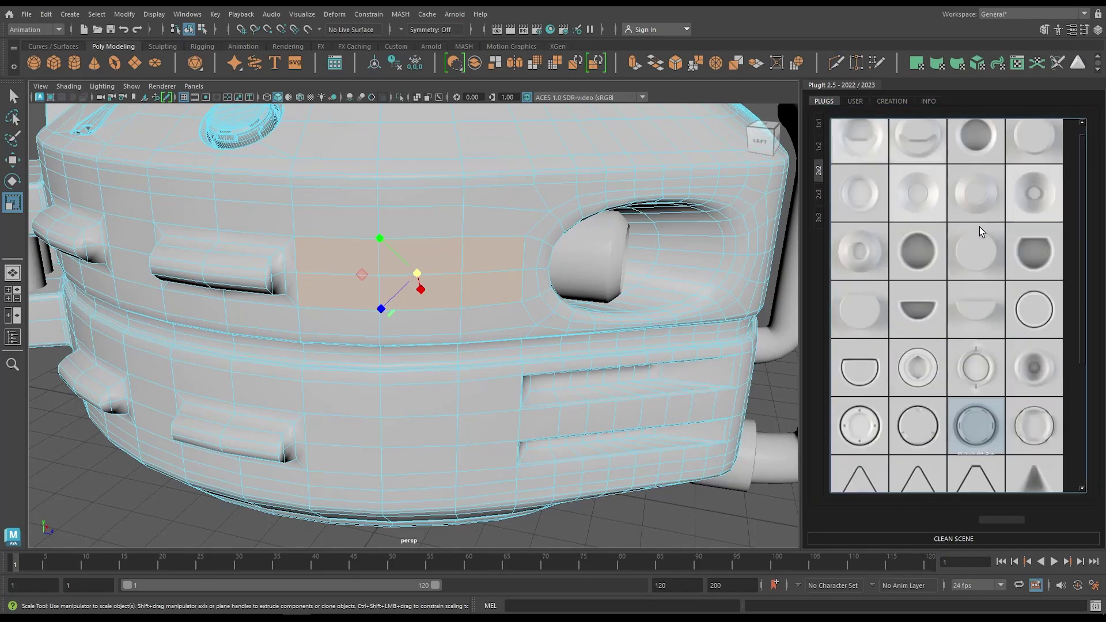
left_click(819, 194)
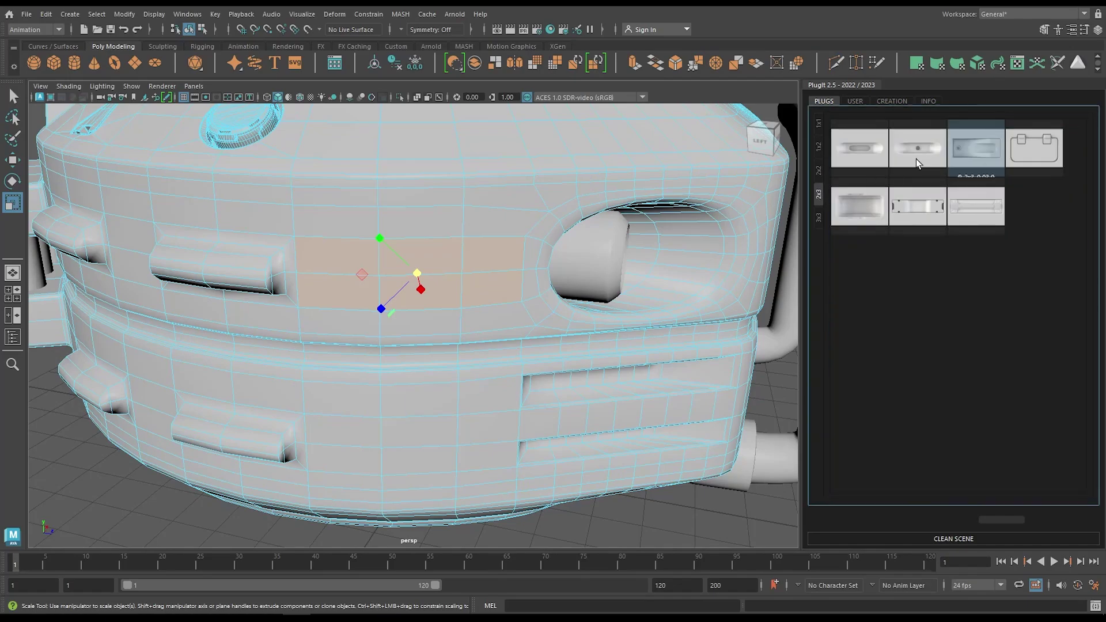
left_click(1007, 165)
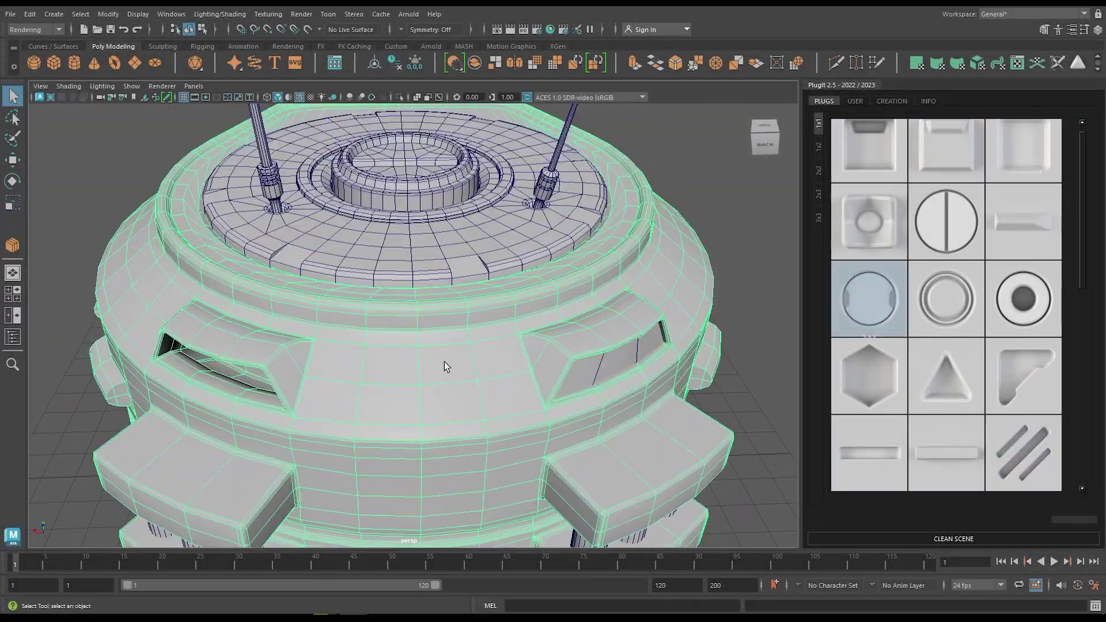
Step: In face selection, add a row of small round plugs on adjacent faces
right_click_drag(447, 286, 454, 322)
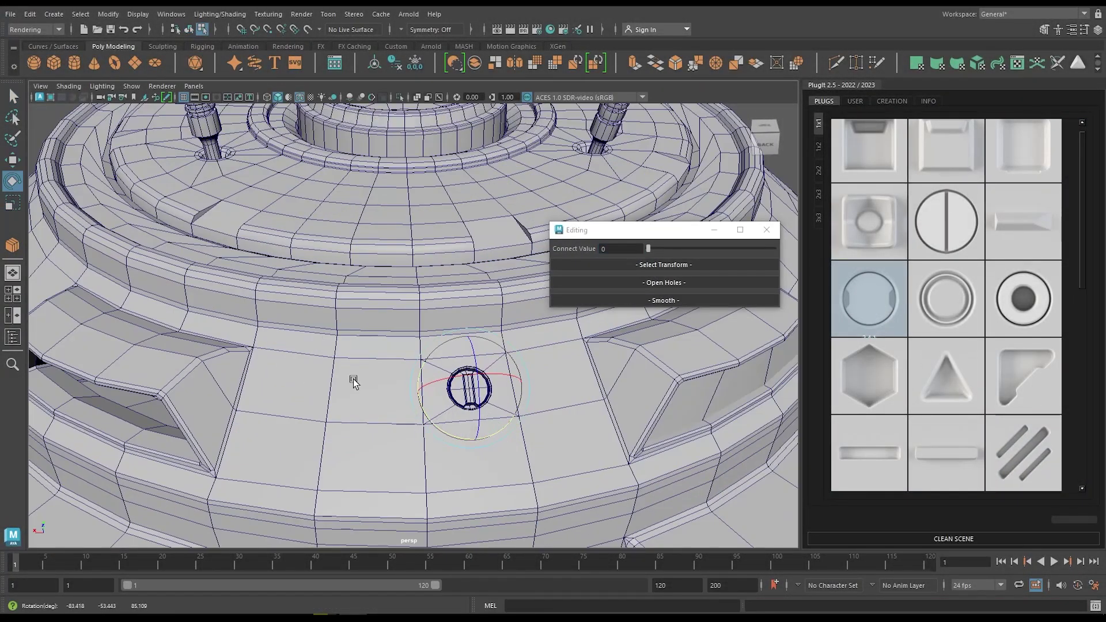
left_click(373, 390)
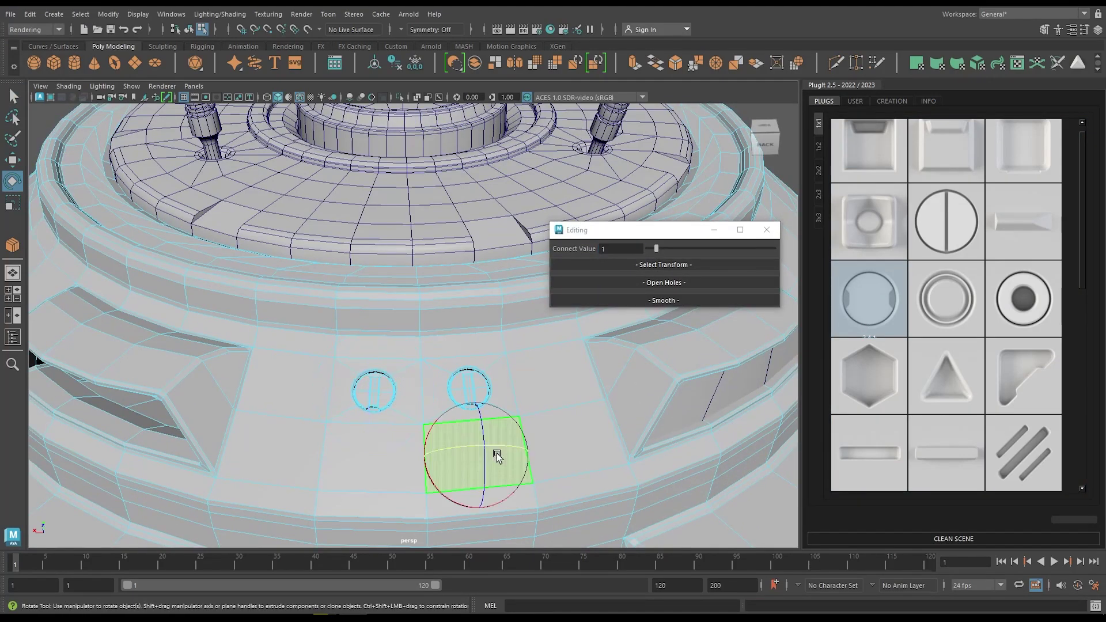
left_click(581, 433)
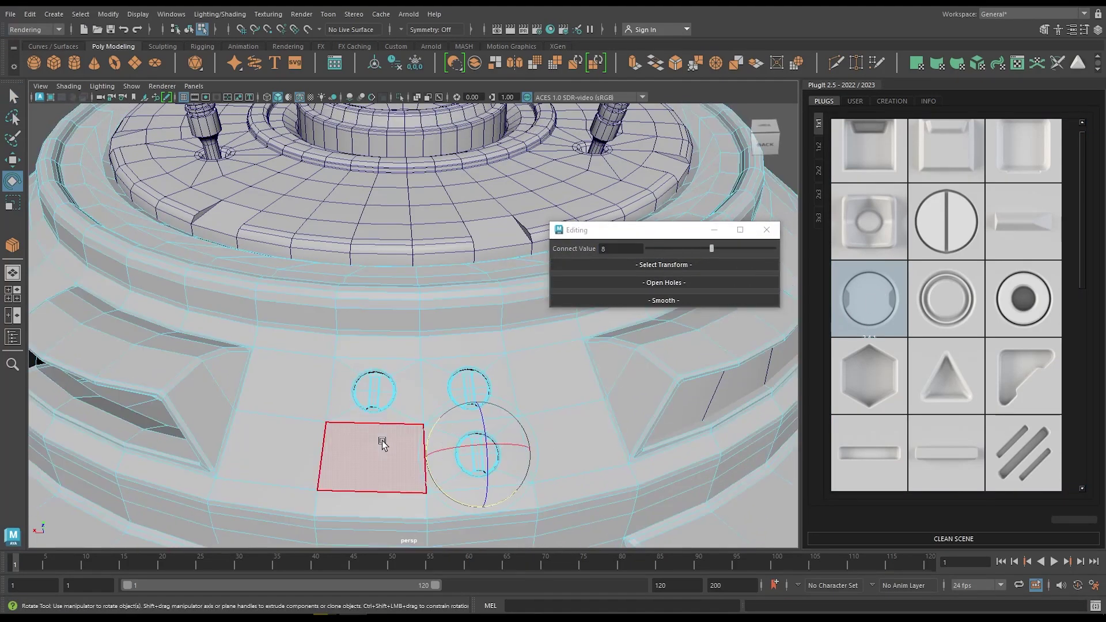
left_click(372, 455)
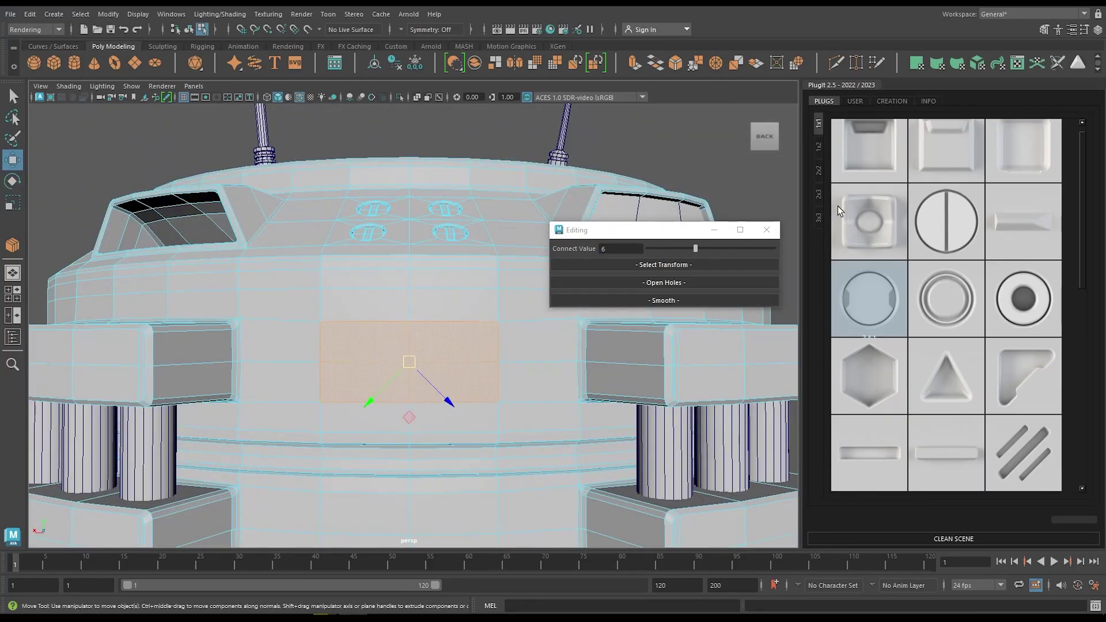
Step: Insert and rotate a round 2x2 plug, then add a 2x3 bracket plug
left_click(819, 171)
left_click(1020, 316)
key("e")
left_click_drag(538, 358, 544, 386, "alt")
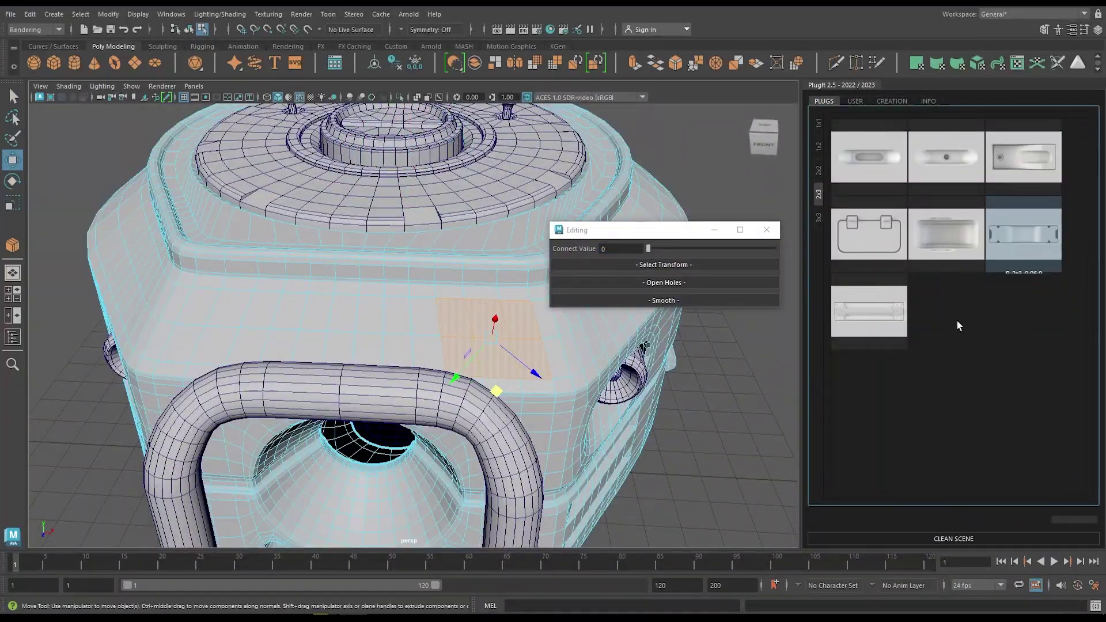
left_click(880, 237)
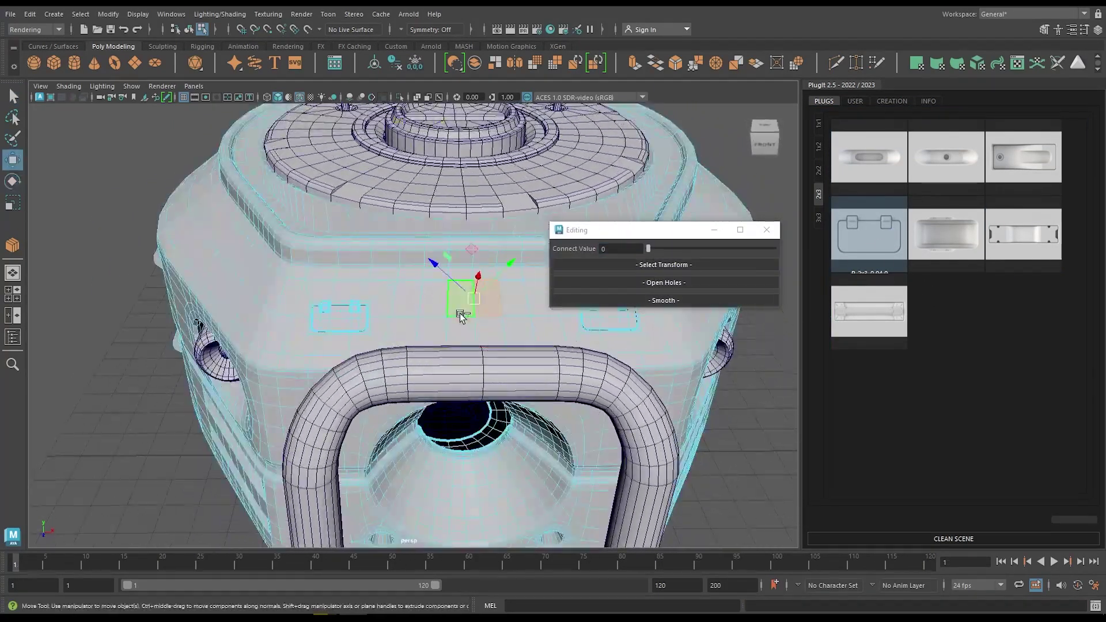
Step: Insert a 2x2 triangle plug, then place another plug on a newly chosen face
left_click(819, 170)
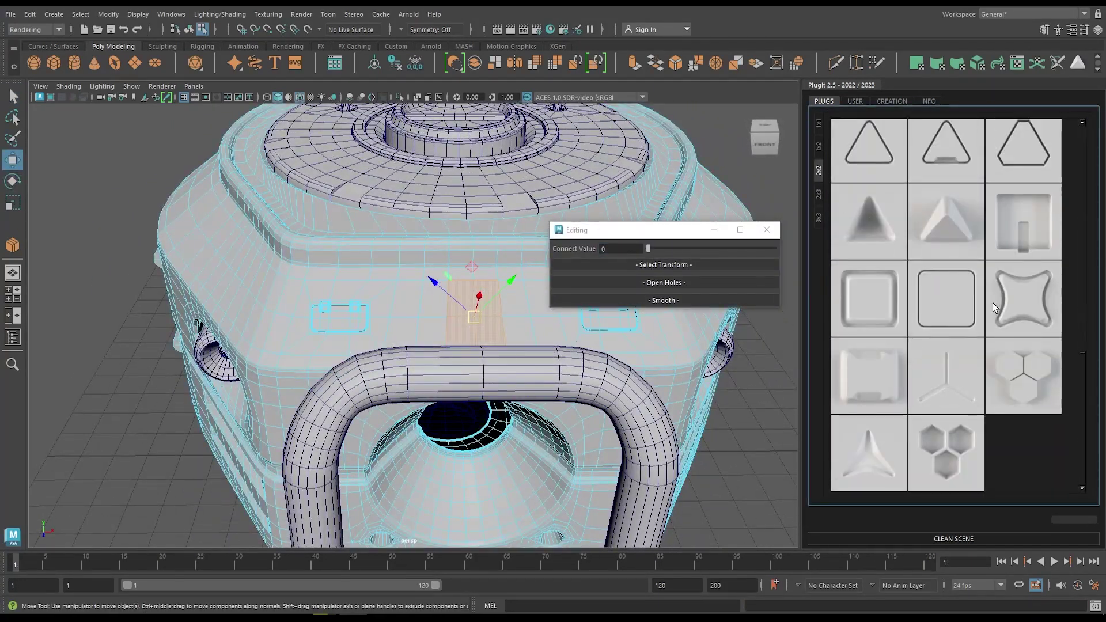
scroll(994, 303, "up", 5)
left_click(947, 392)
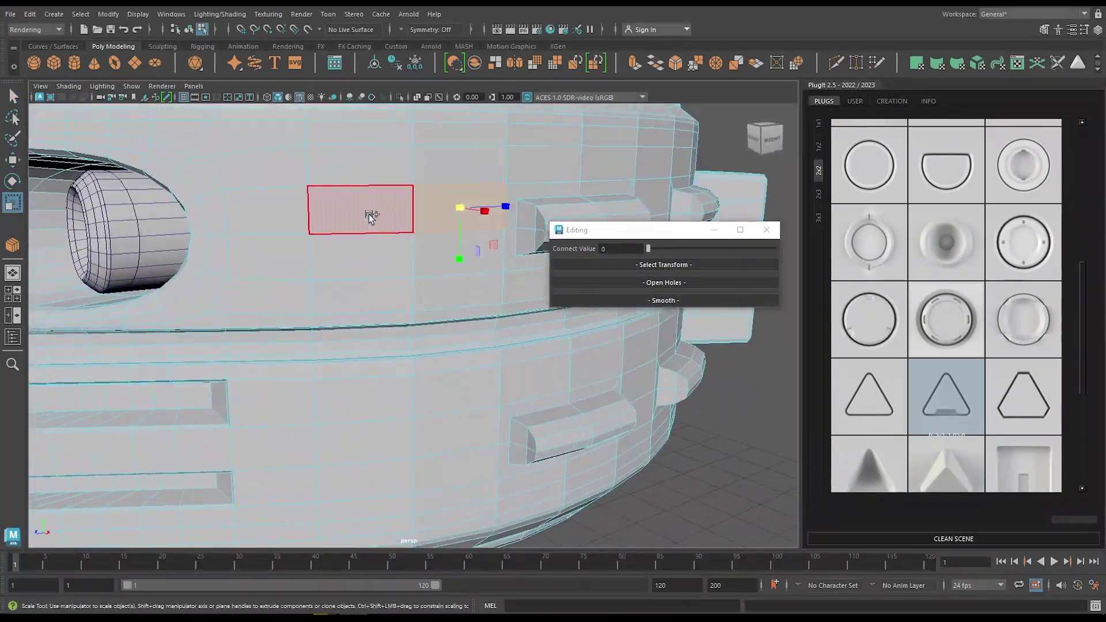
left_click(370, 215)
scroll(919, 365, "down", 3)
scroll(978, 326, "up", 6)
scroll(977, 327, "up", 2)
left_click(1024, 155)
left_click_drag(648, 248, 704, 248)
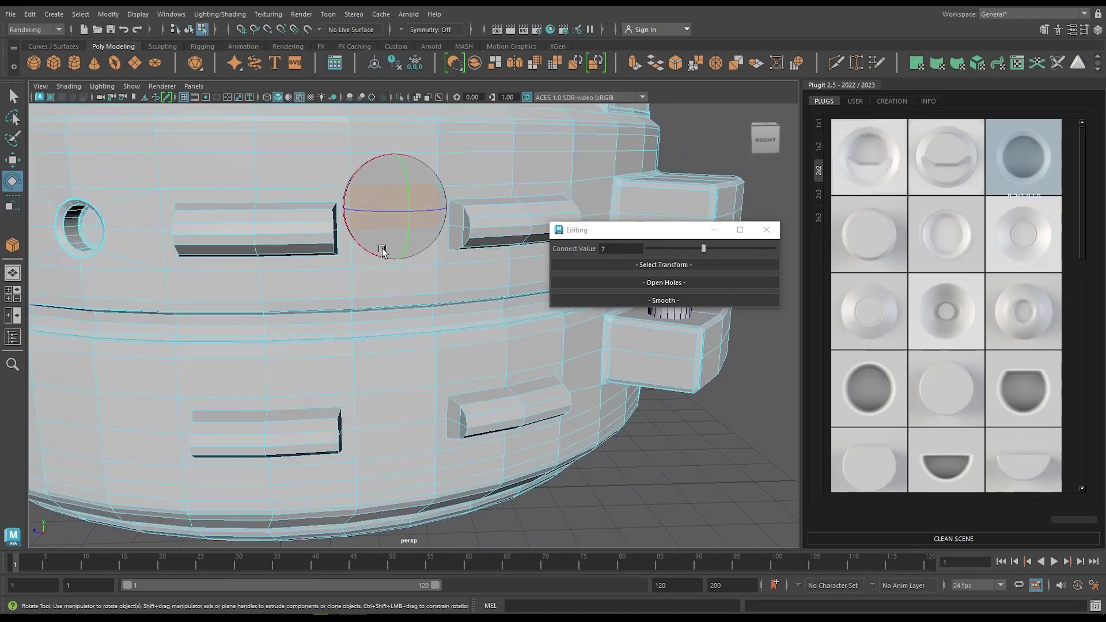
Step: Insert a rectangular 1x2 grille plug, then select another face for a round 2x2 plug
left_click(818, 147)
left_click(1024, 221)
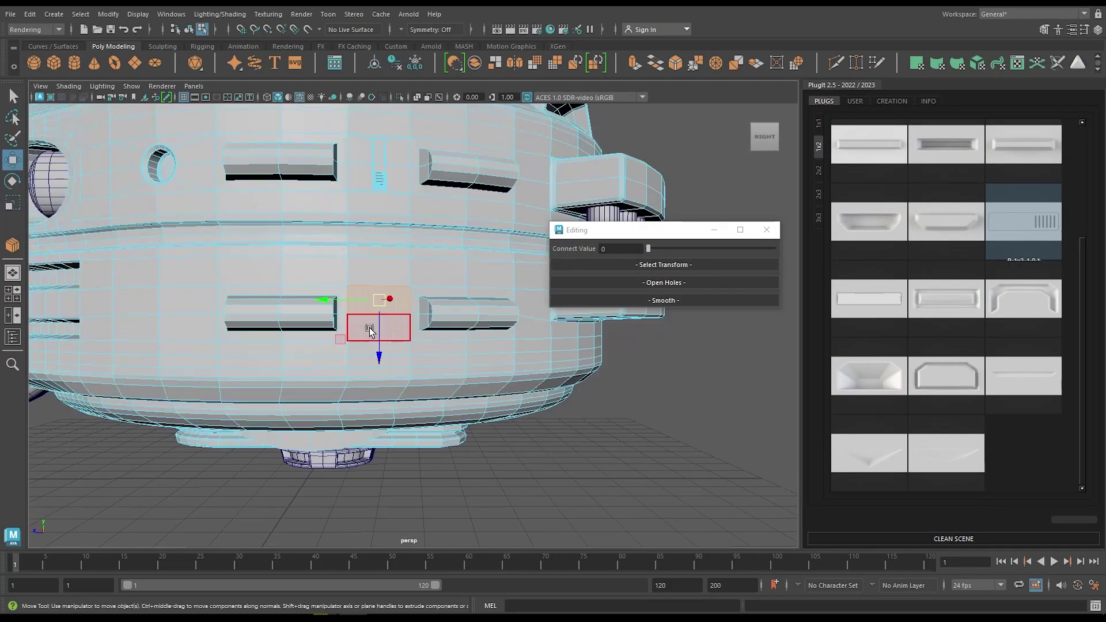
left_click(370, 318)
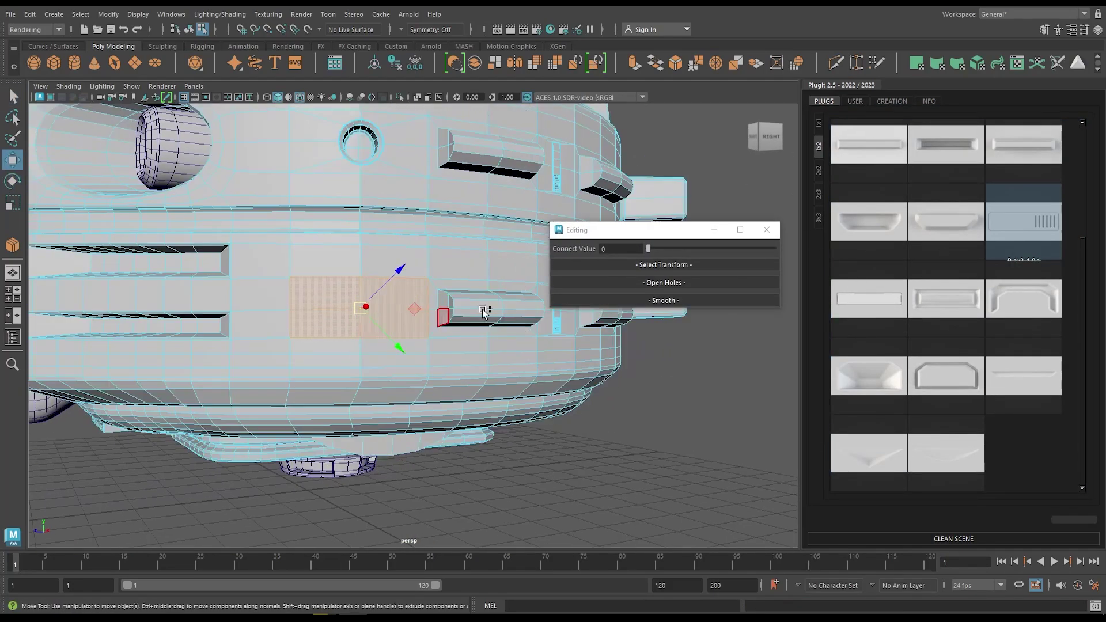
left_click(818, 171)
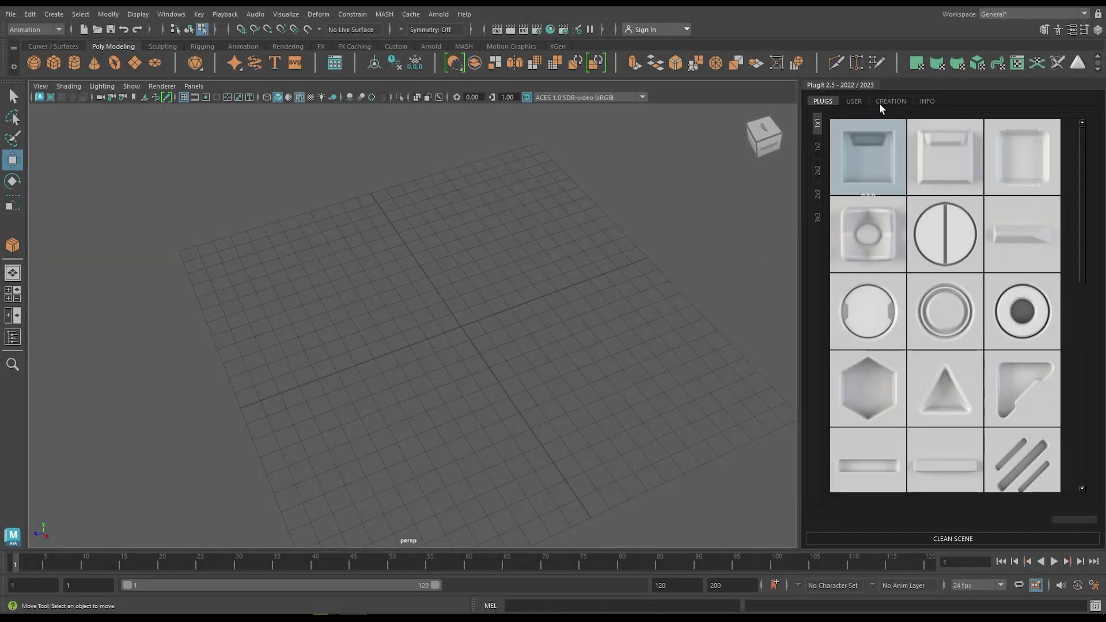
Step: Create a 1x2 plug base plane from the CREATION tab, rotate it, and apply a sphere material
left_click(884, 103)
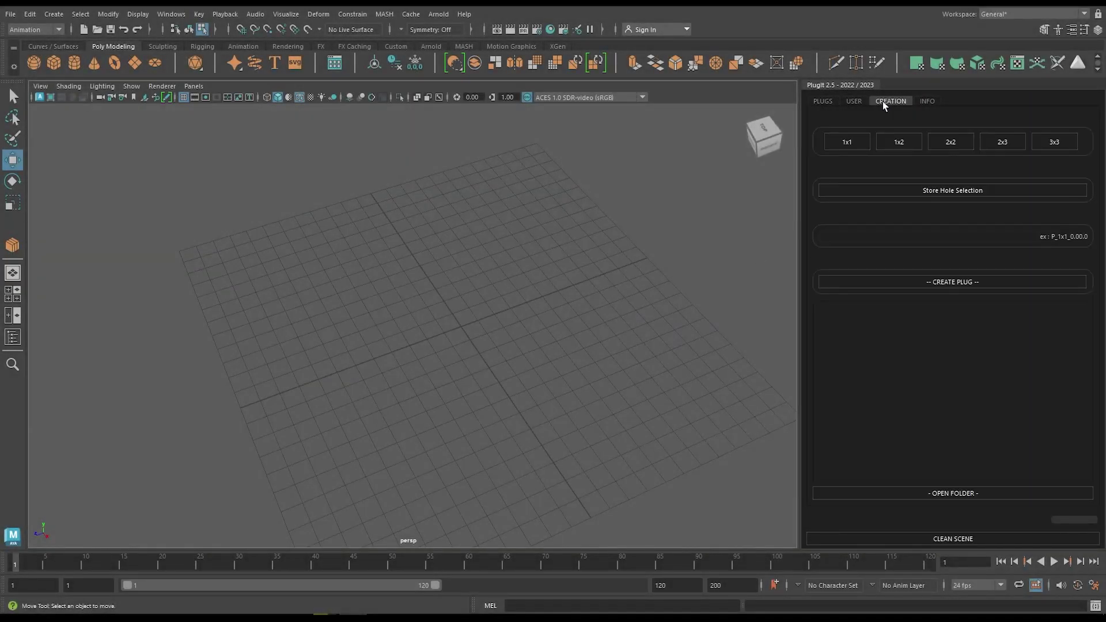
left_click(877, 139)
scroll(677, 233, "up", 5)
left_click_drag(649, 299, 424, 235, "alt")
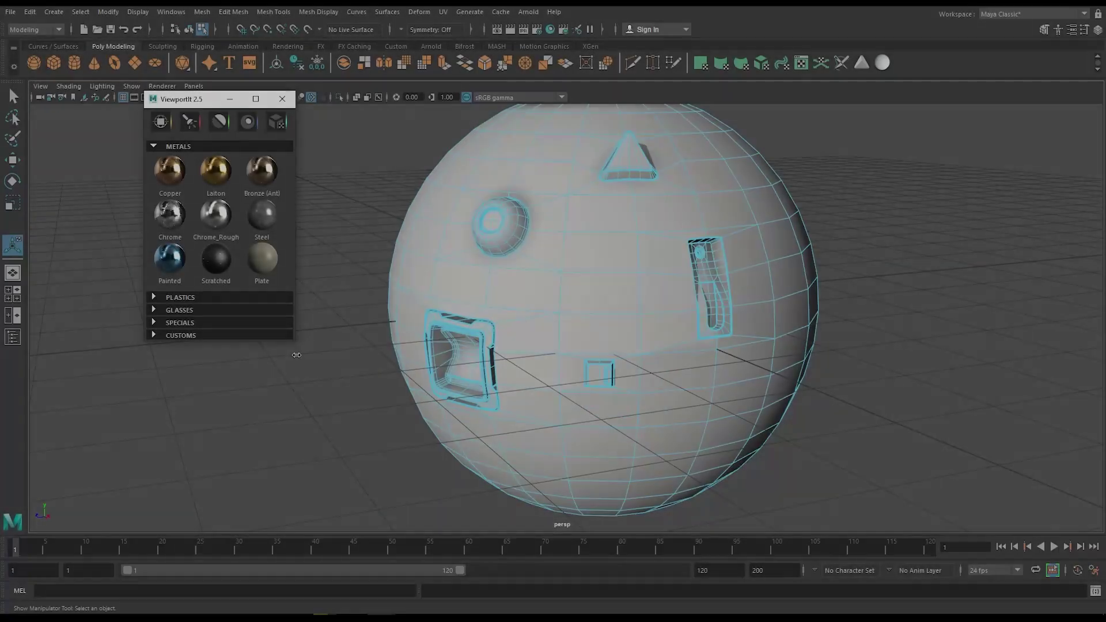
right_click_drag(395, 226, 368, 199)
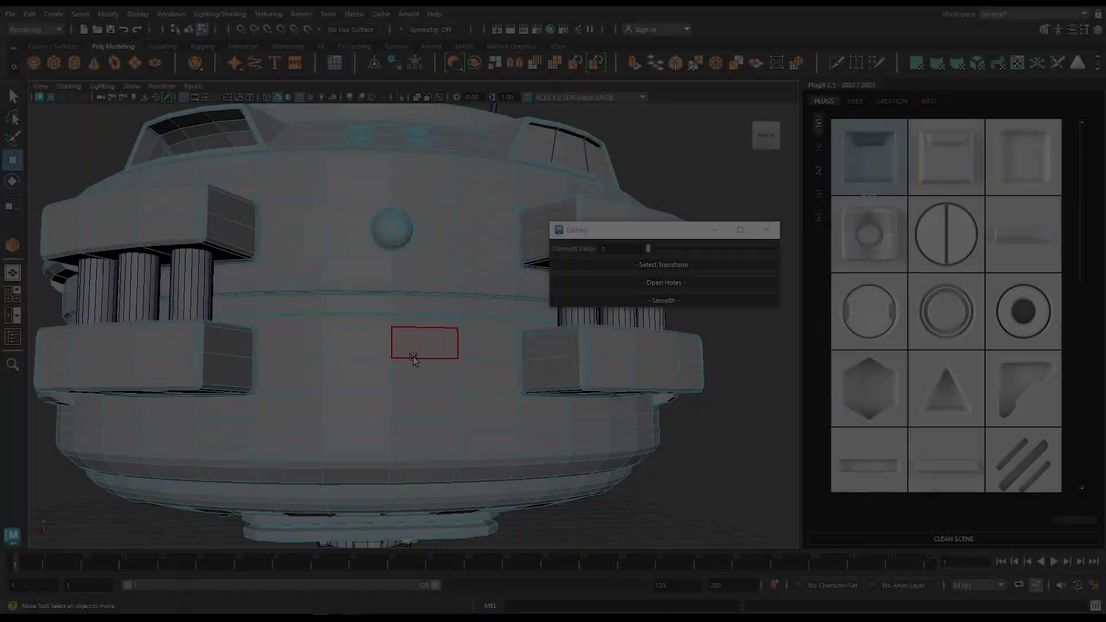
Step: Insert the third 2x3 plug on the lower-band faces, rotate it upright, and set Connect Value 10
left_click(413, 356)
scroll(371, 388, "up", 3)
left_click(357, 357, "shift")
left_click(818, 193)
left_click(1017, 240)
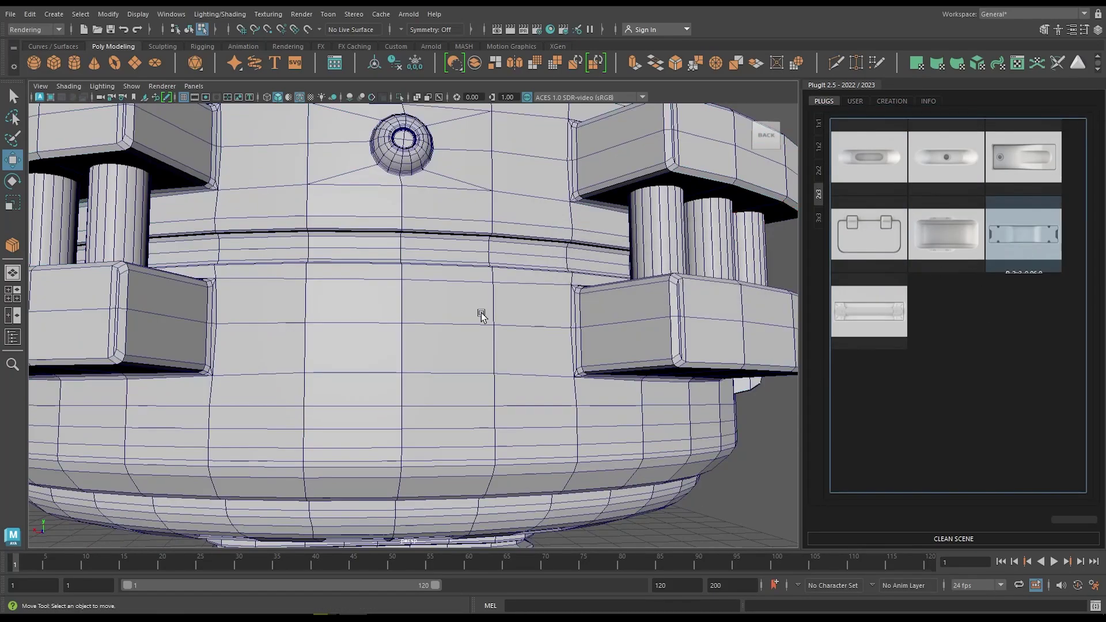
key("e")
left_click_drag(447, 405, 438, 397)
left_click_drag(648, 248, 727, 249)
left_click_drag(460, 358, 634, 472, "alt")
key("r")
Step: Add the first 2x2 circle plug to the top of the pod
scroll(461, 357, "up", 5)
left_click(818, 170)
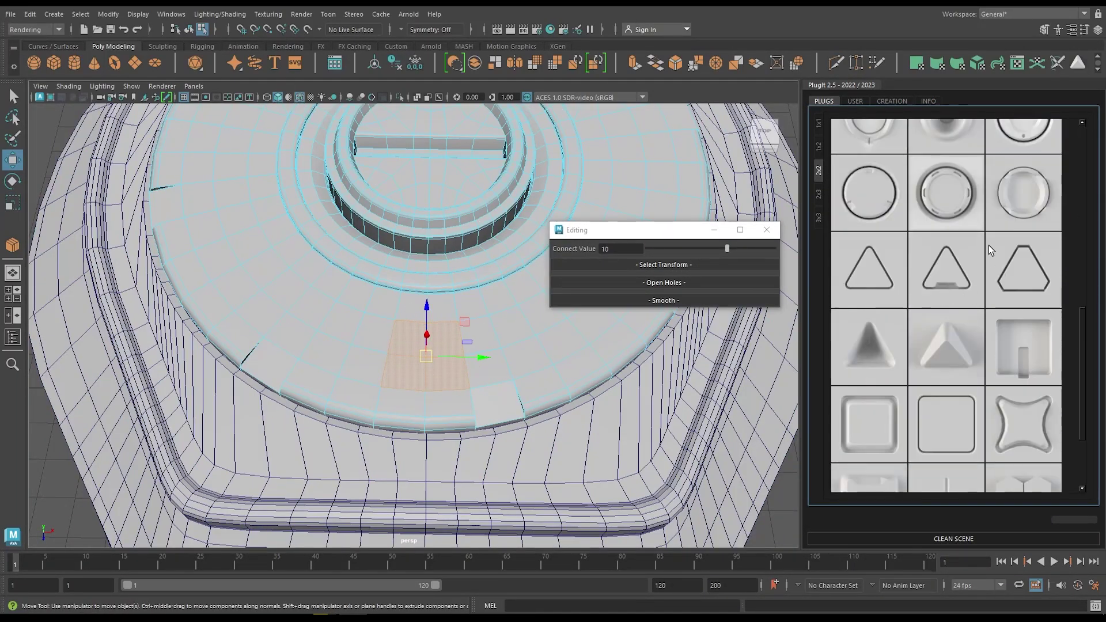
left_click(869, 193)
Step: Place a 1x2 slot plug on a top face patch with Connect Value 3
left_click_drag(512, 328, 410, 359, "alt")
left_click(409, 359)
key("w")
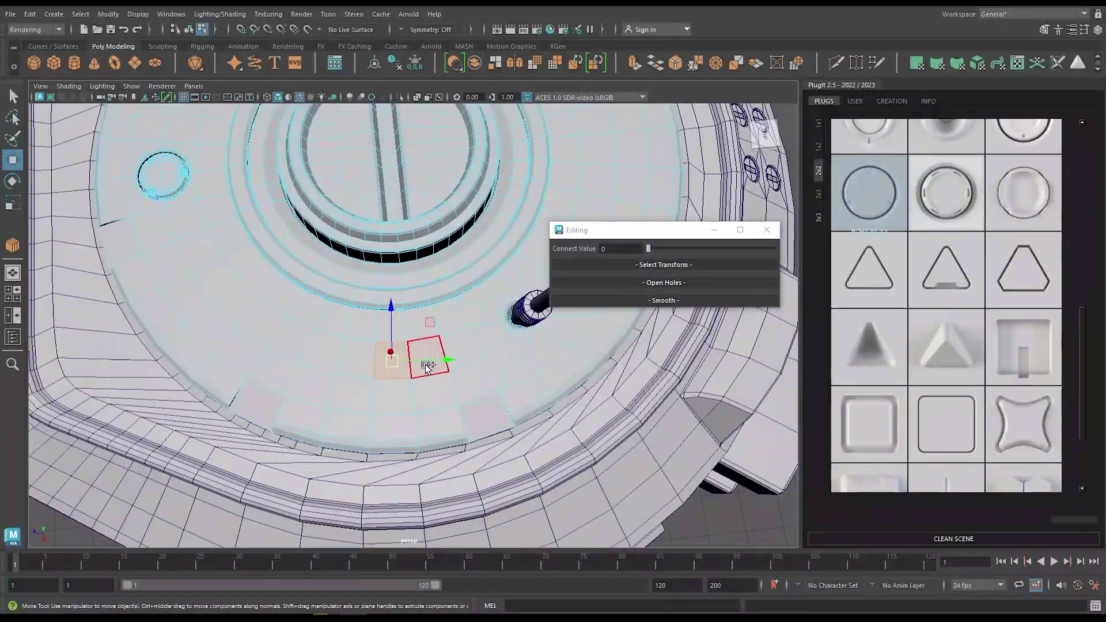
left_click(818, 147)
left_click(871, 223)
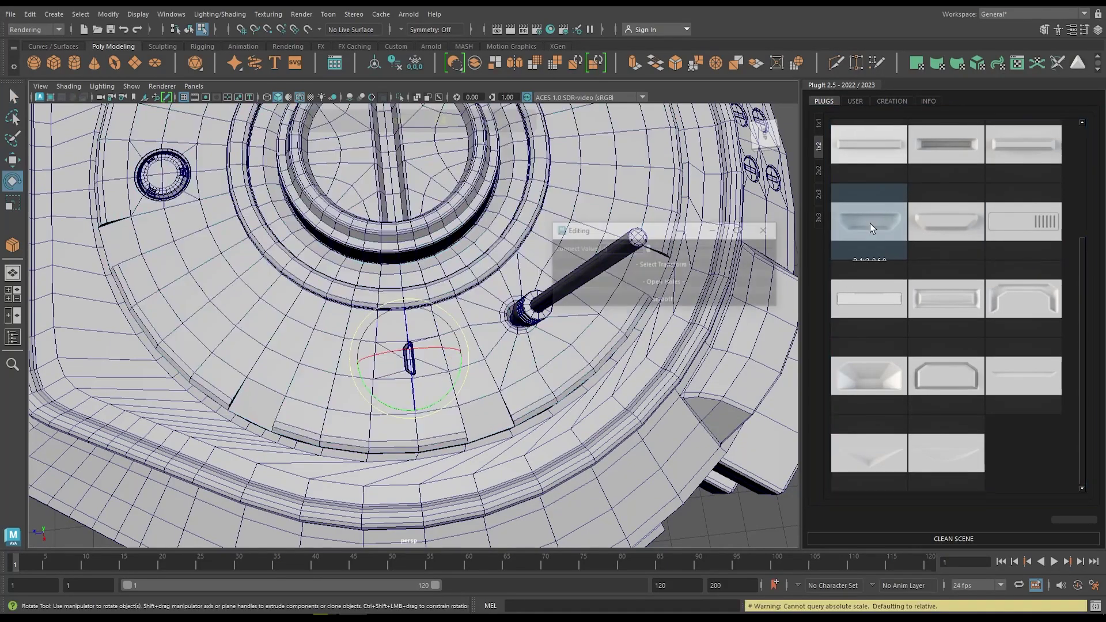
scroll(455, 335, "up", 3)
key("r")
left_click_drag(649, 248, 672, 248)
scroll(484, 279, "down", 5)
left_click_drag(484, 279, 498, 398, "alt")
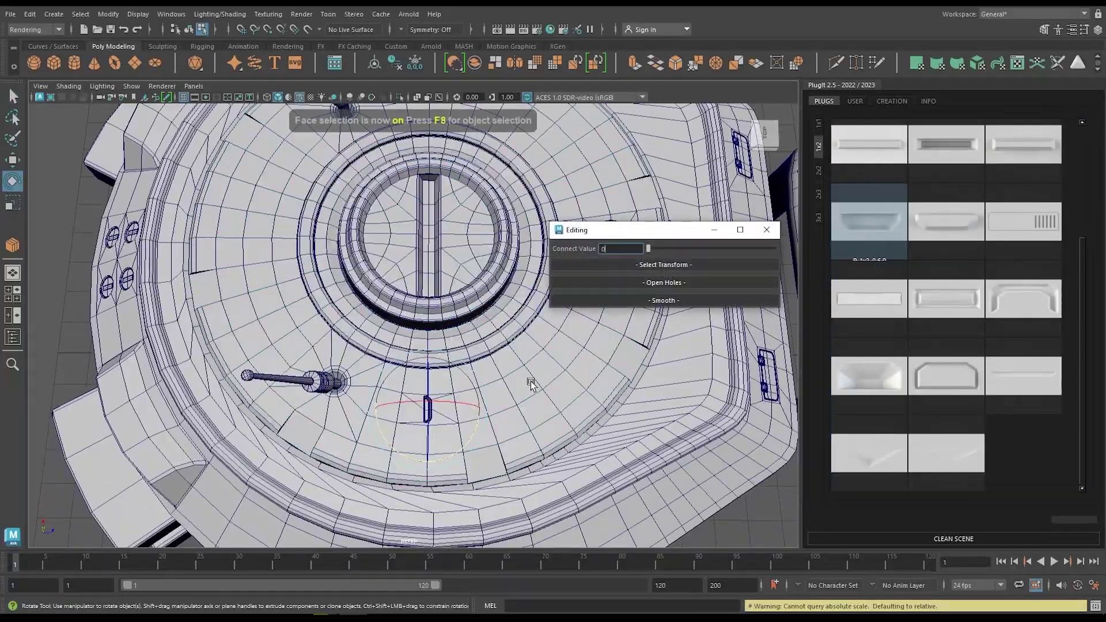